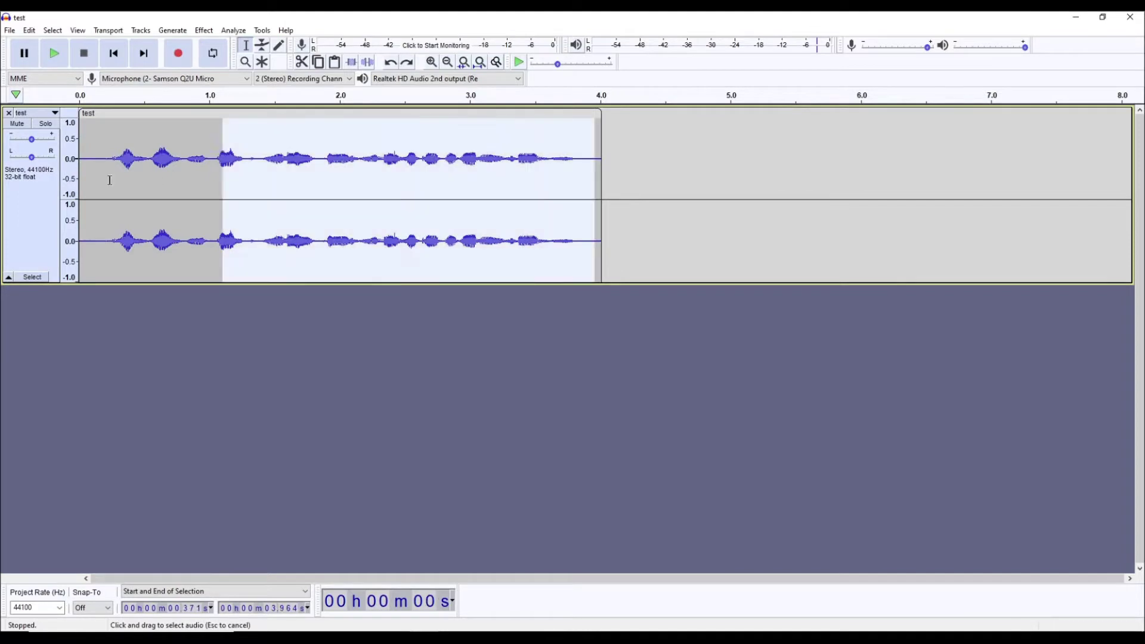
- Select the entire test track, apply Change Speed with a 50 percent change, and play the result
click(286, 379)
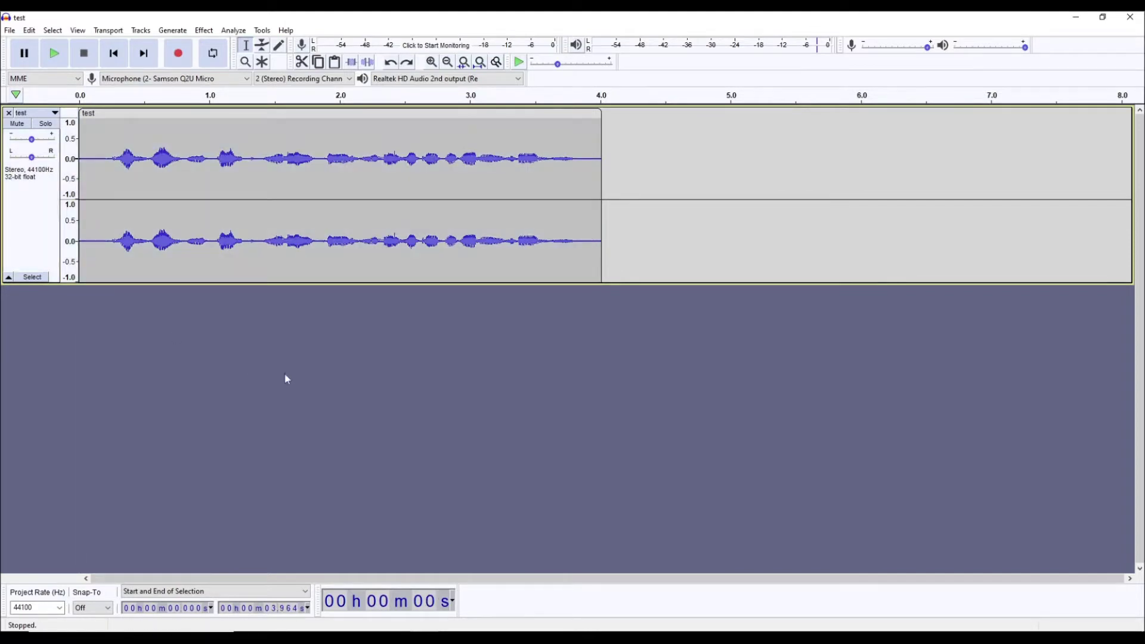
click(52, 30)
click(67, 45)
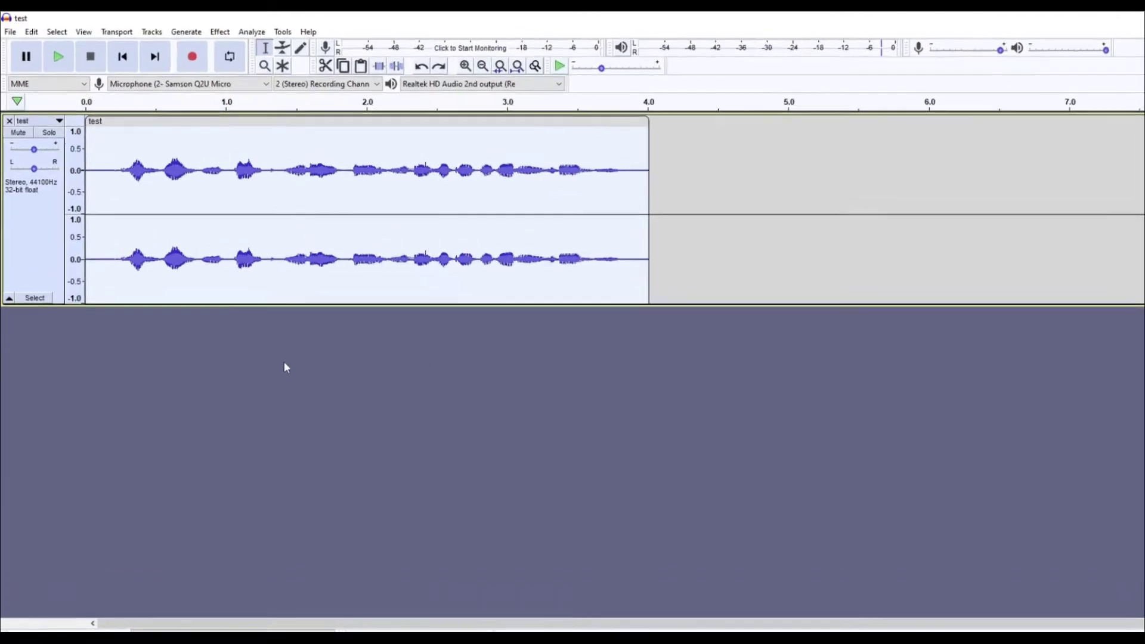
click(205, 32)
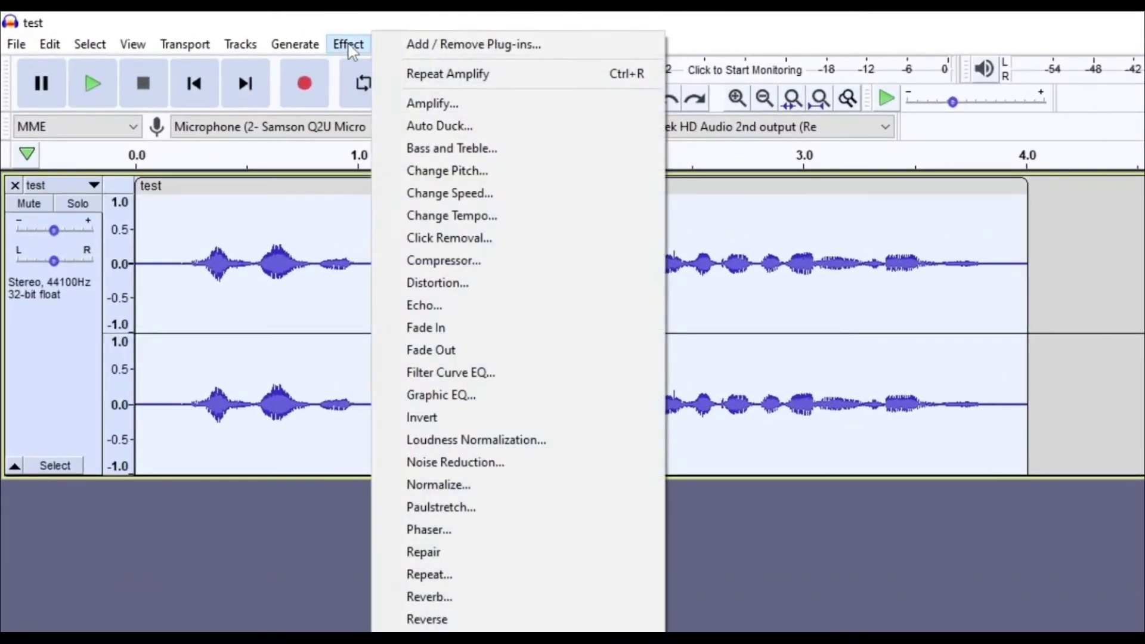
click(458, 194)
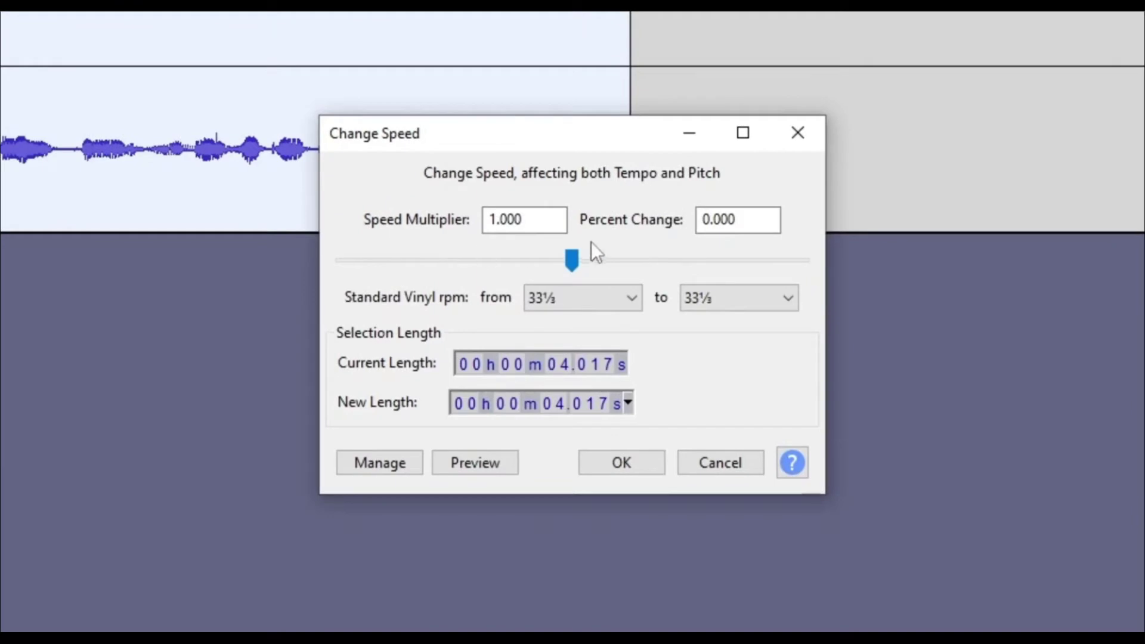
drag(698, 219, 764, 217)
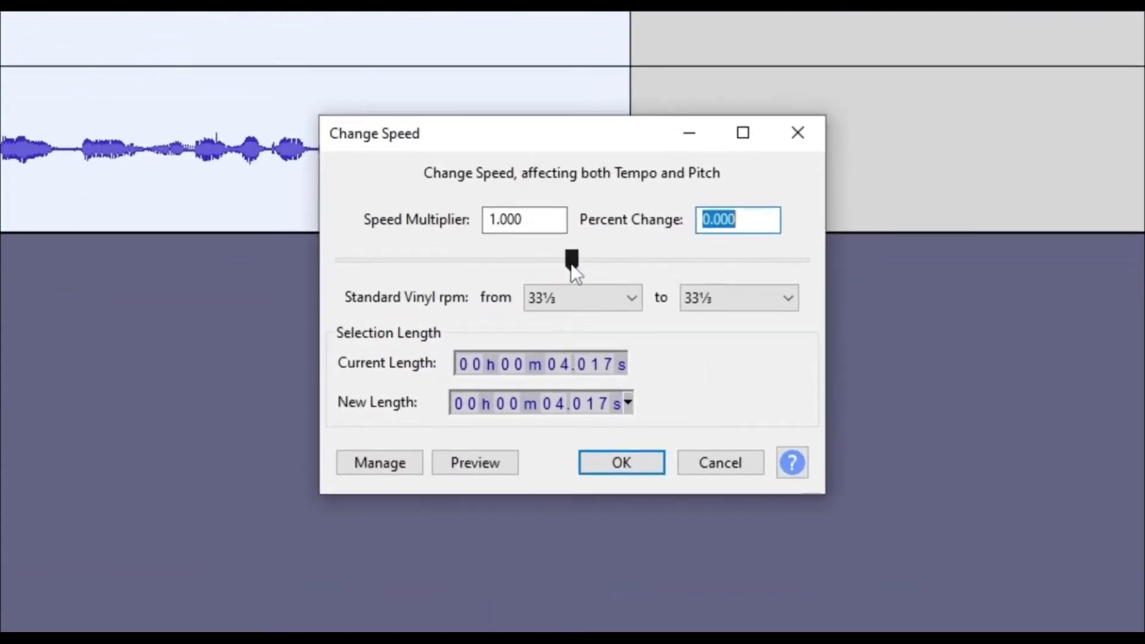
drag(570, 263, 619, 272)
drag(704, 220, 758, 222)
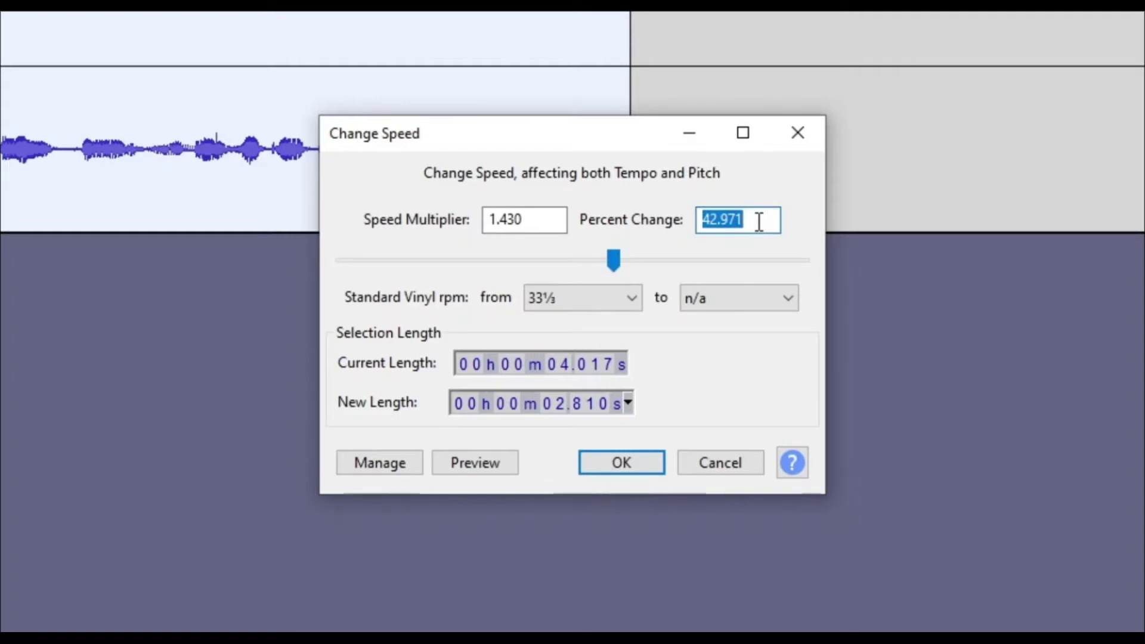
text(50)
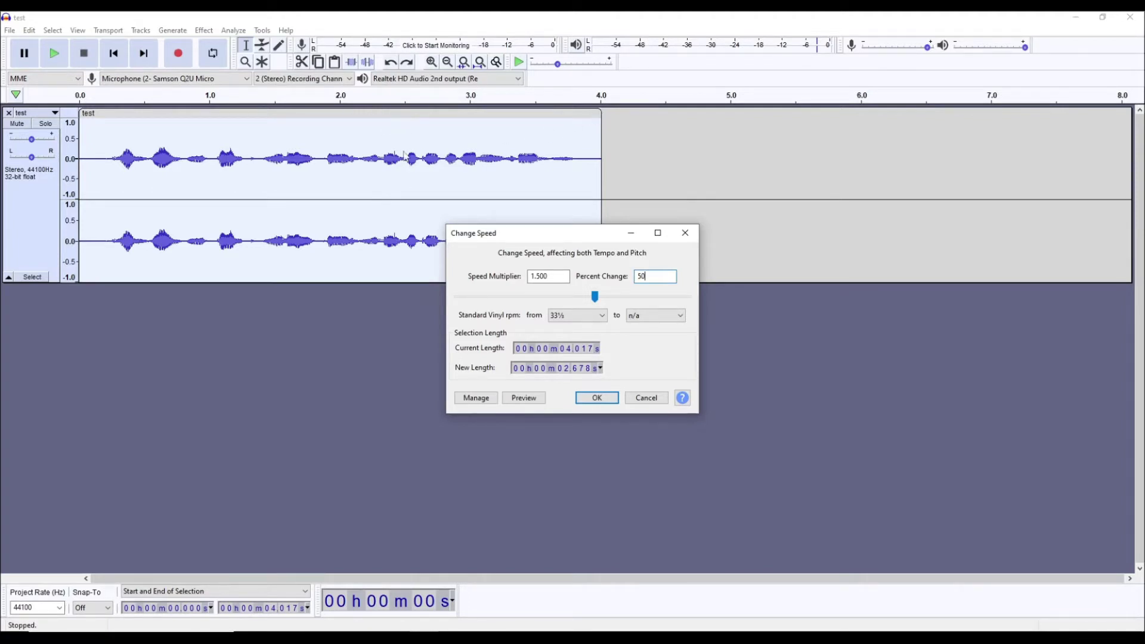
click(597, 400)
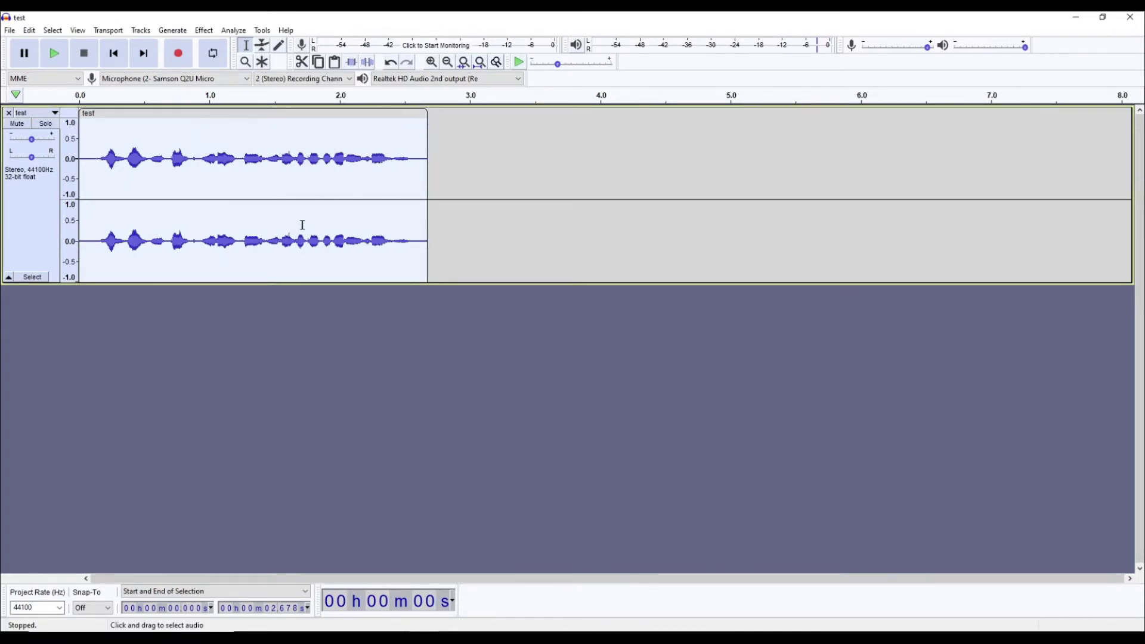
key(space)
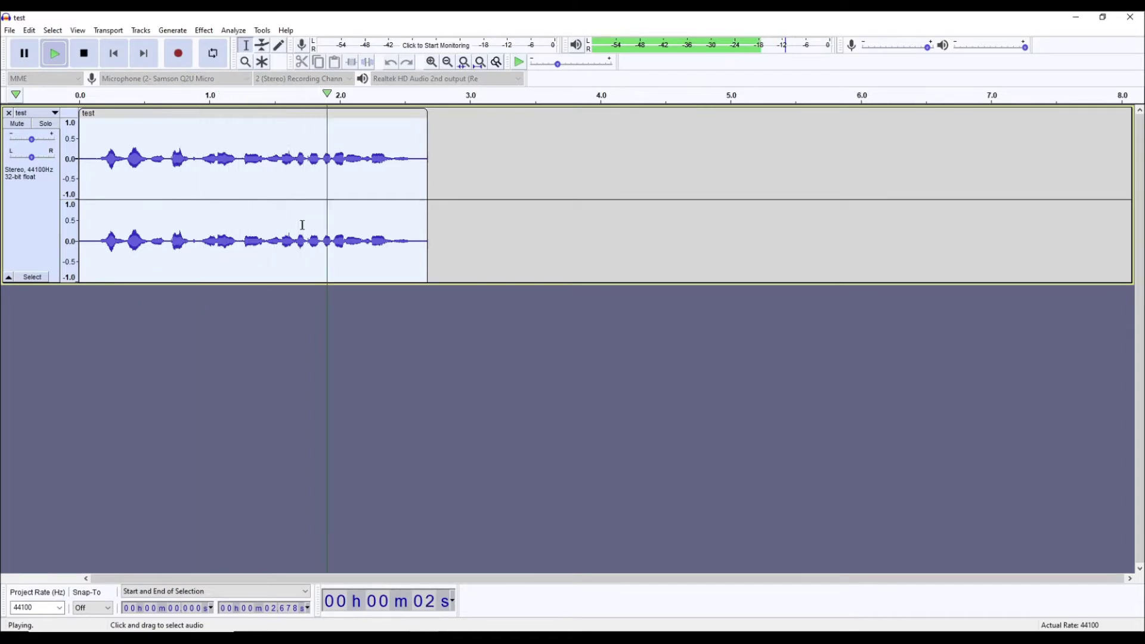
- Apply Change Speed again to the selected test clip with a -50 percent change
key(ctrl+r)
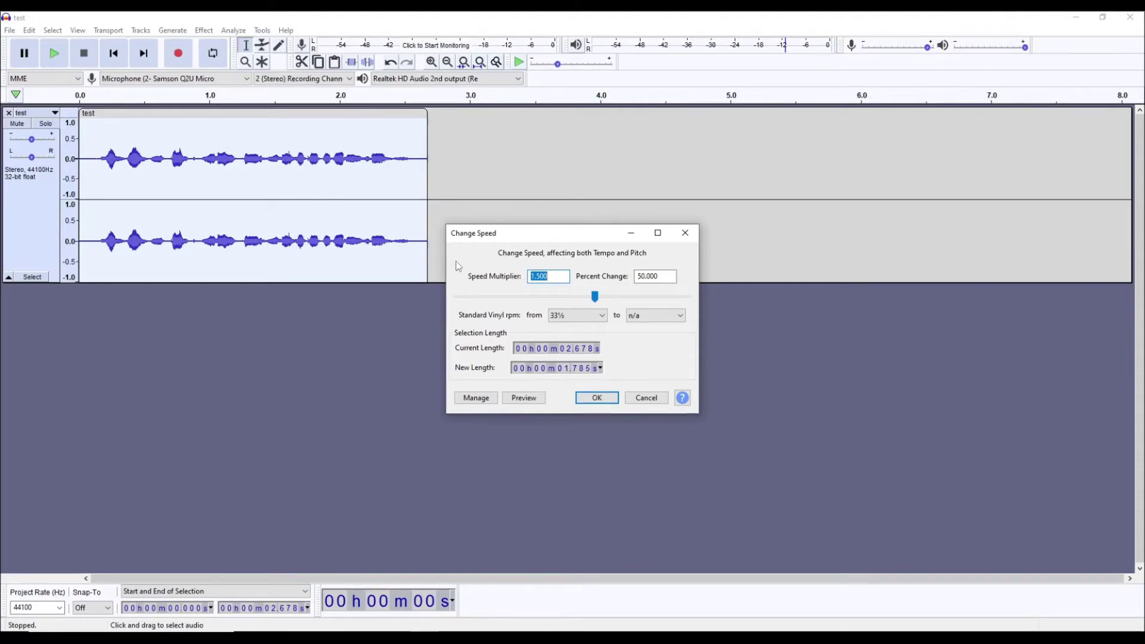
drag(596, 304, 528, 304)
drag(639, 277, 682, 278)
text(-50)
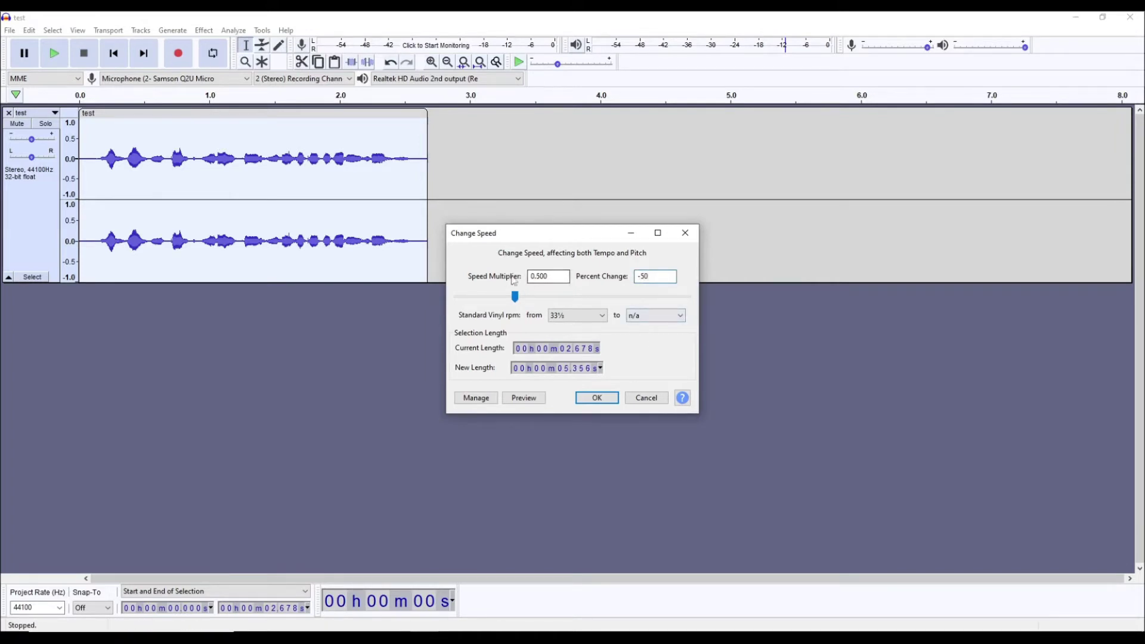
click(519, 368)
key(Return)
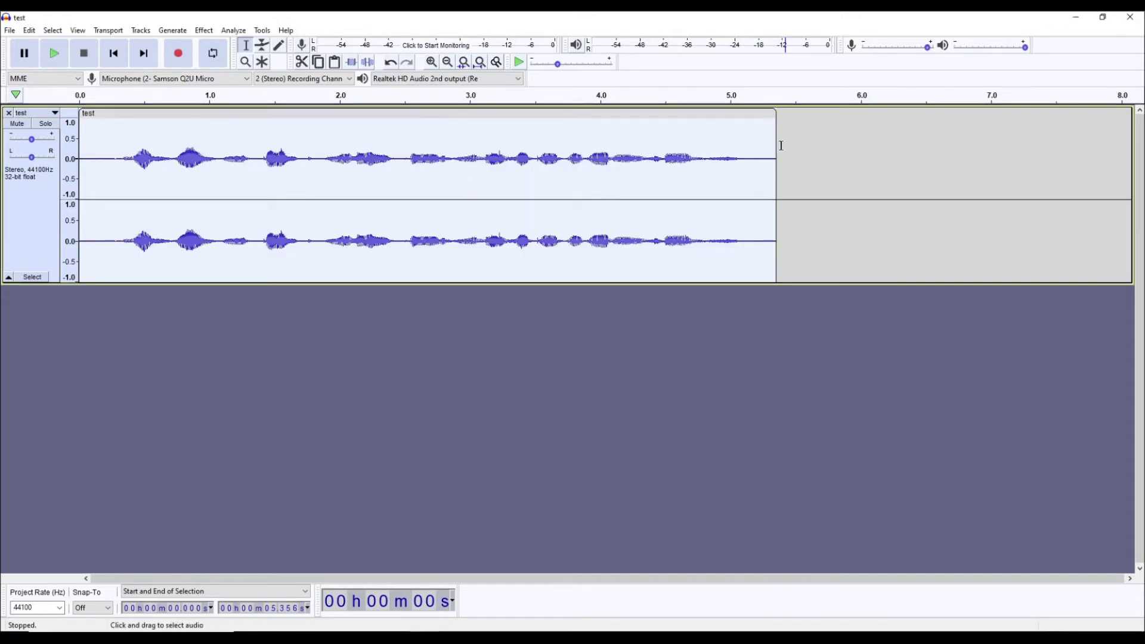
- Deselect and play back the slowed clip, and undo the speed changes back to the original audio
click(754, 359)
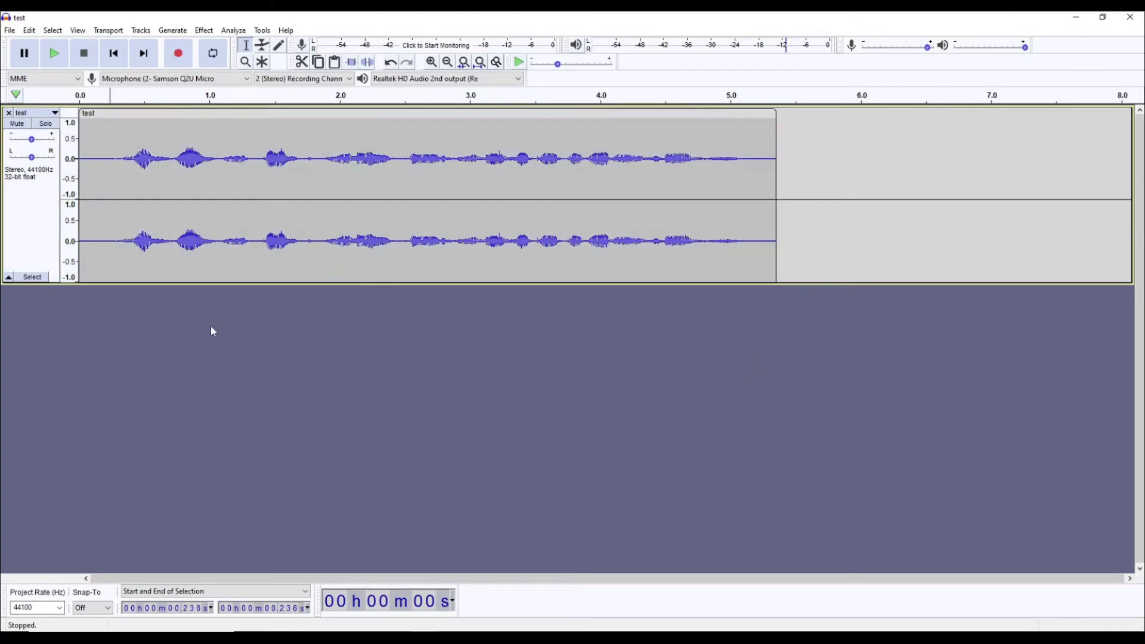
key(space)
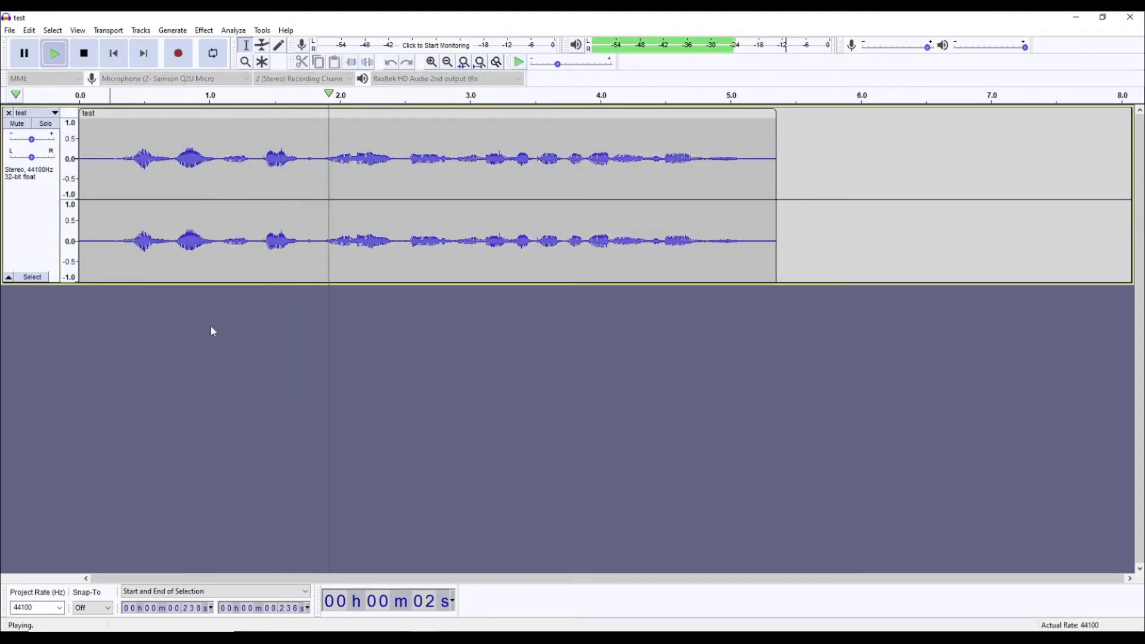
key(space)
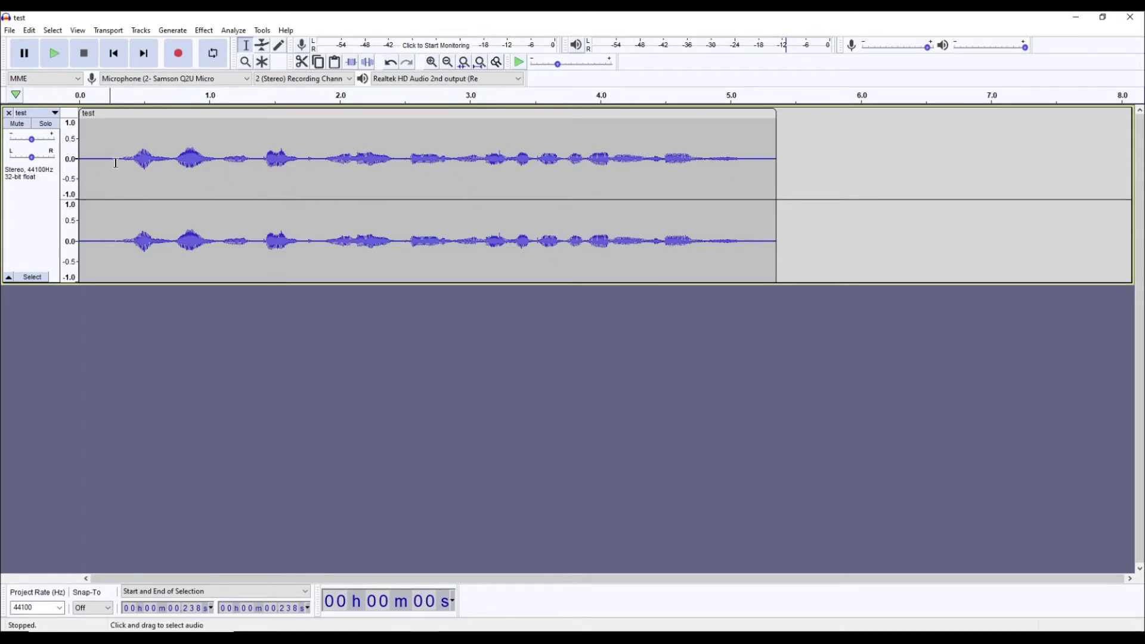
key(ctrl+z)
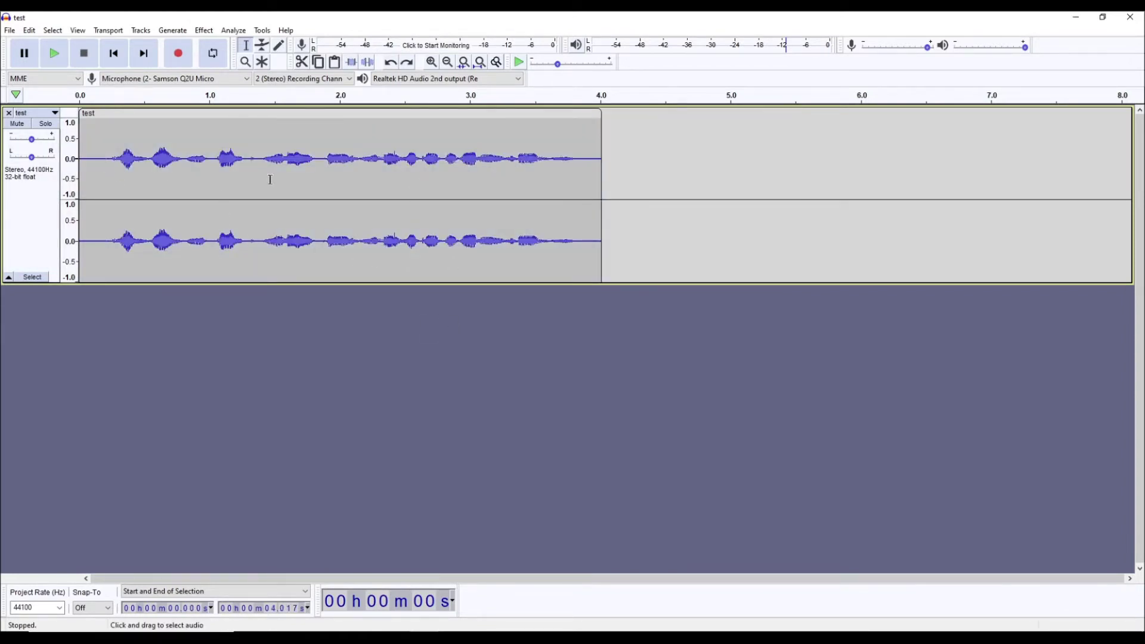
- Apply Change Tempo to the whole test clip with a 20.001 percent change and play the result
click(515, 193)
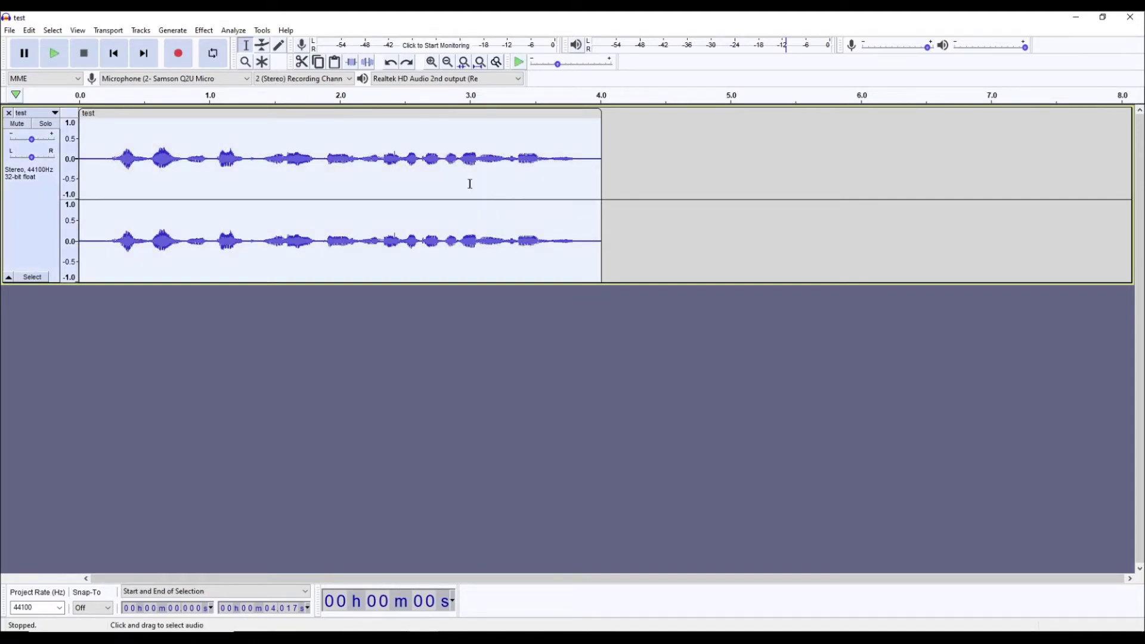
click(206, 30)
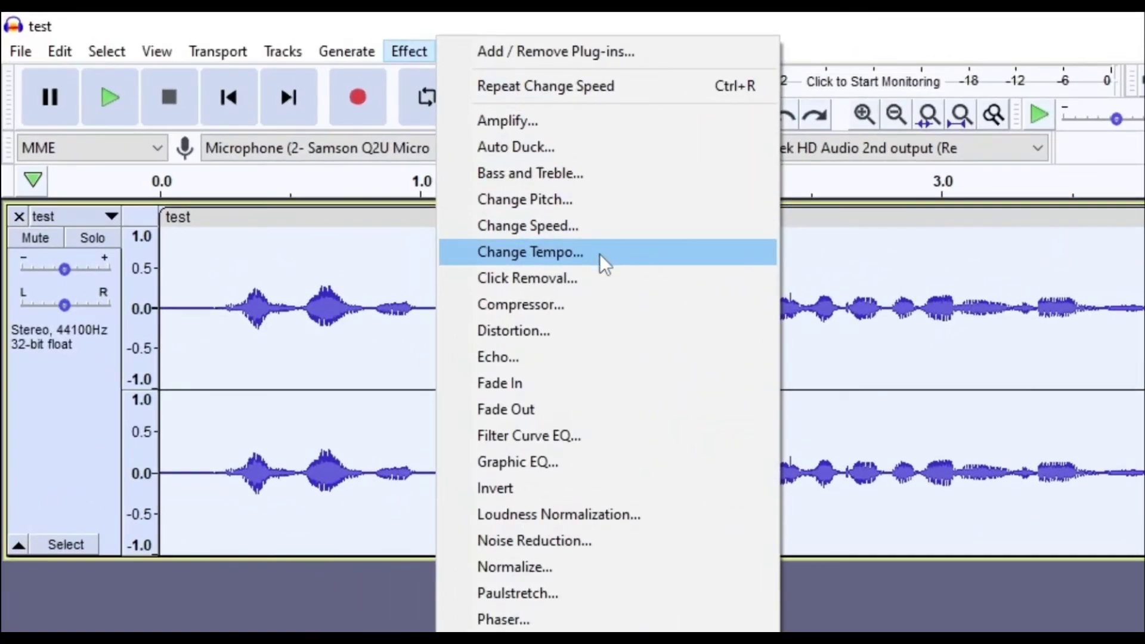
click(340, 166)
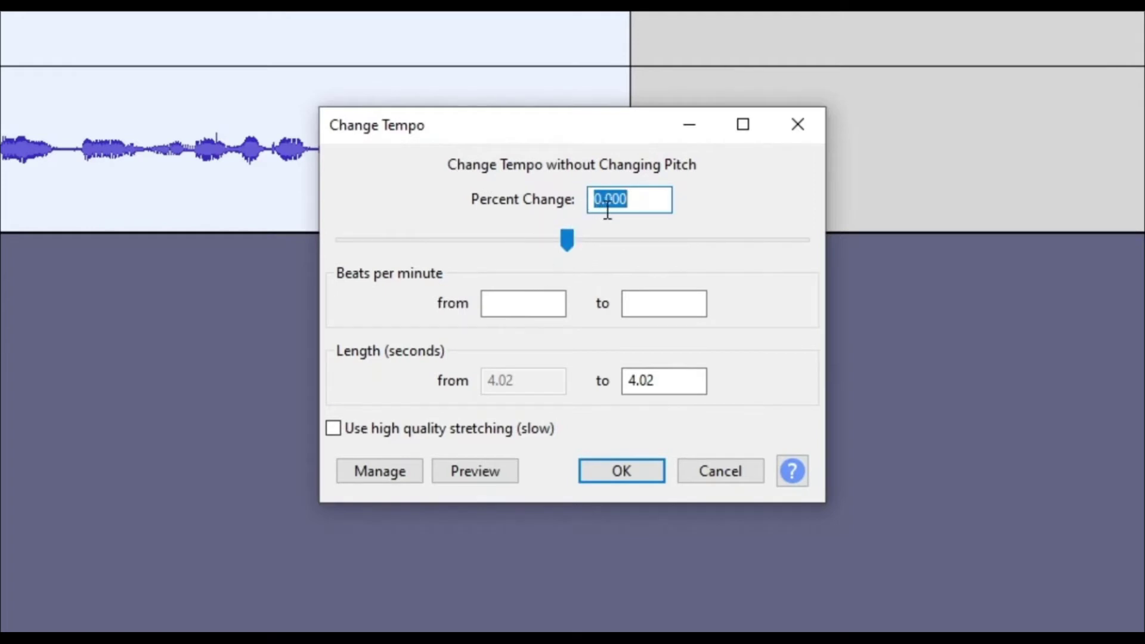
drag(569, 241, 593, 240)
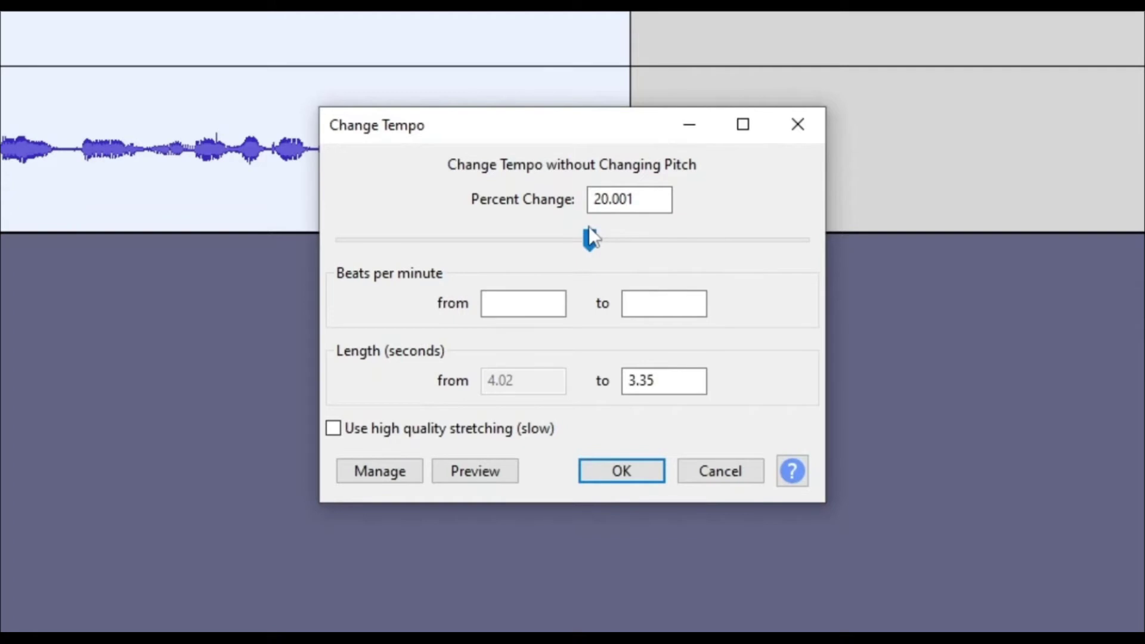
click(642, 471)
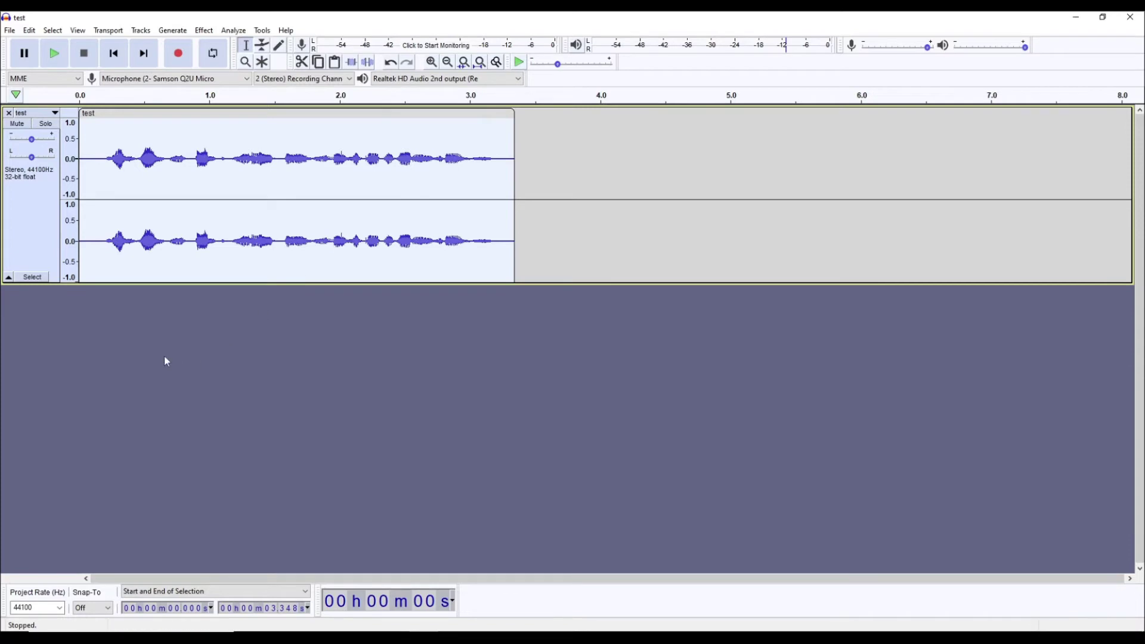
key(space)
- Apply Change Tempo again to the selected clip with a 50 percent change and play it back
click(204, 31)
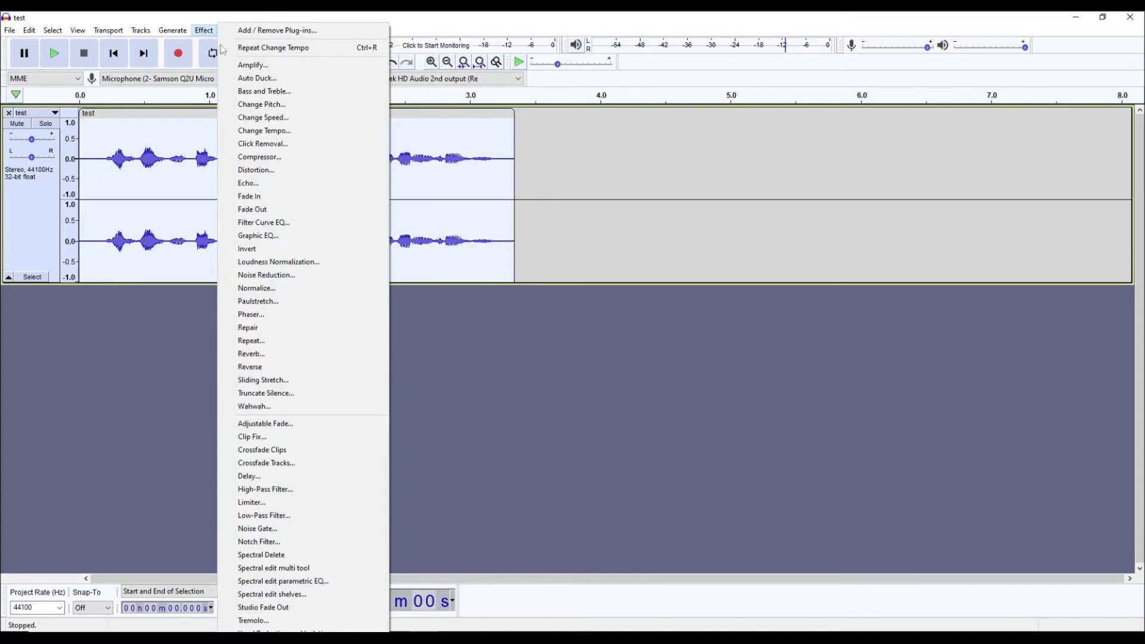
click(264, 130)
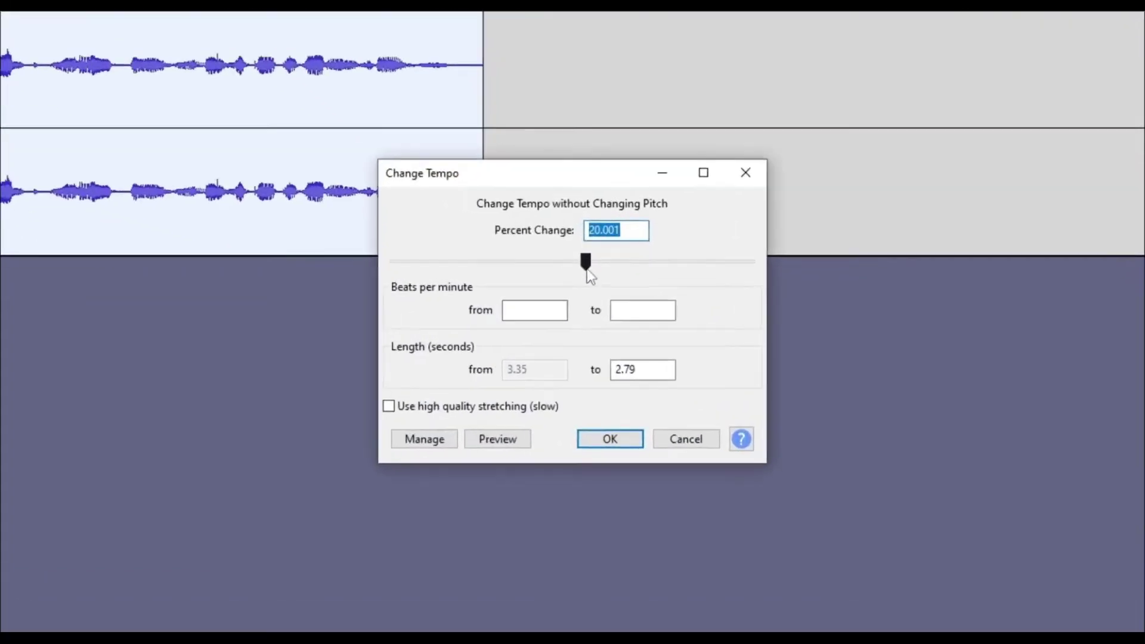
drag(587, 269, 617, 245)
key(shift+Tab)
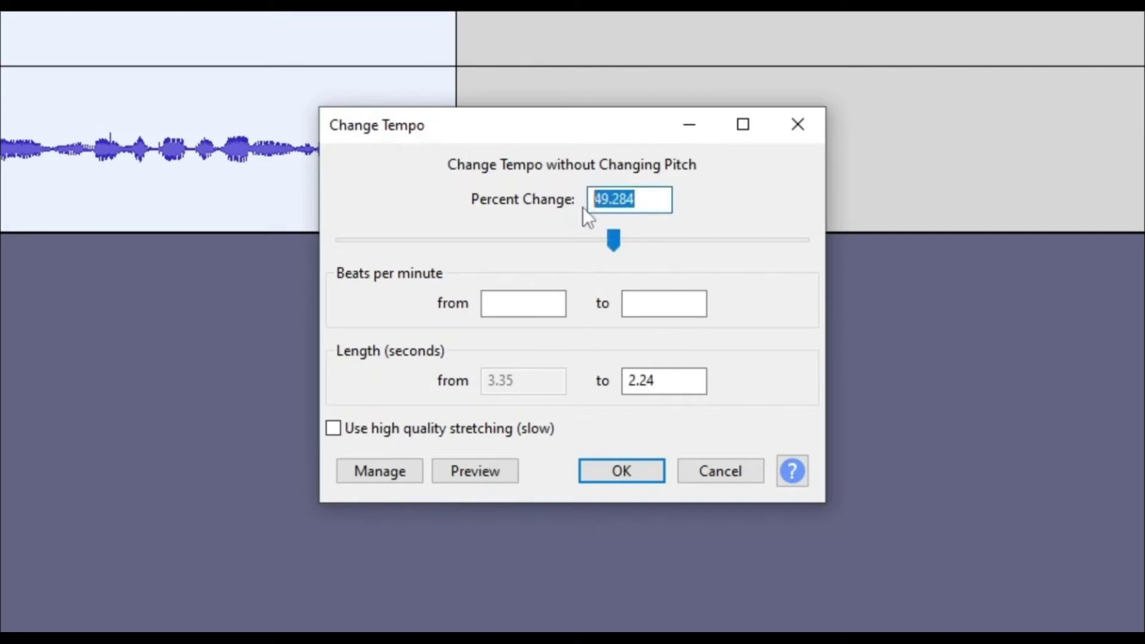
text(50)
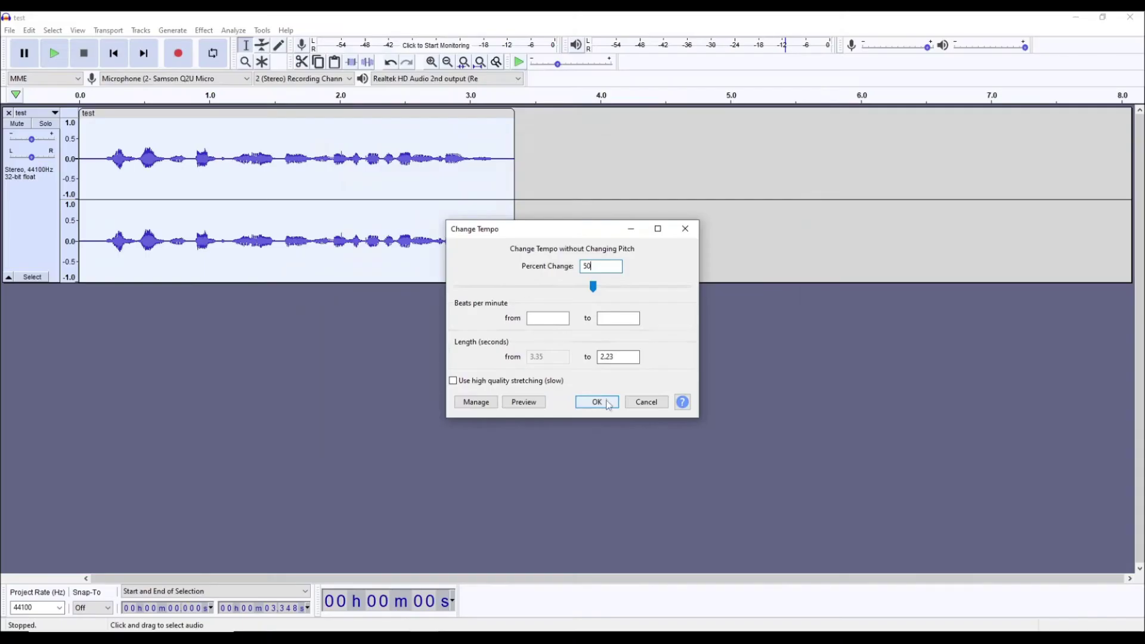
click(621, 471)
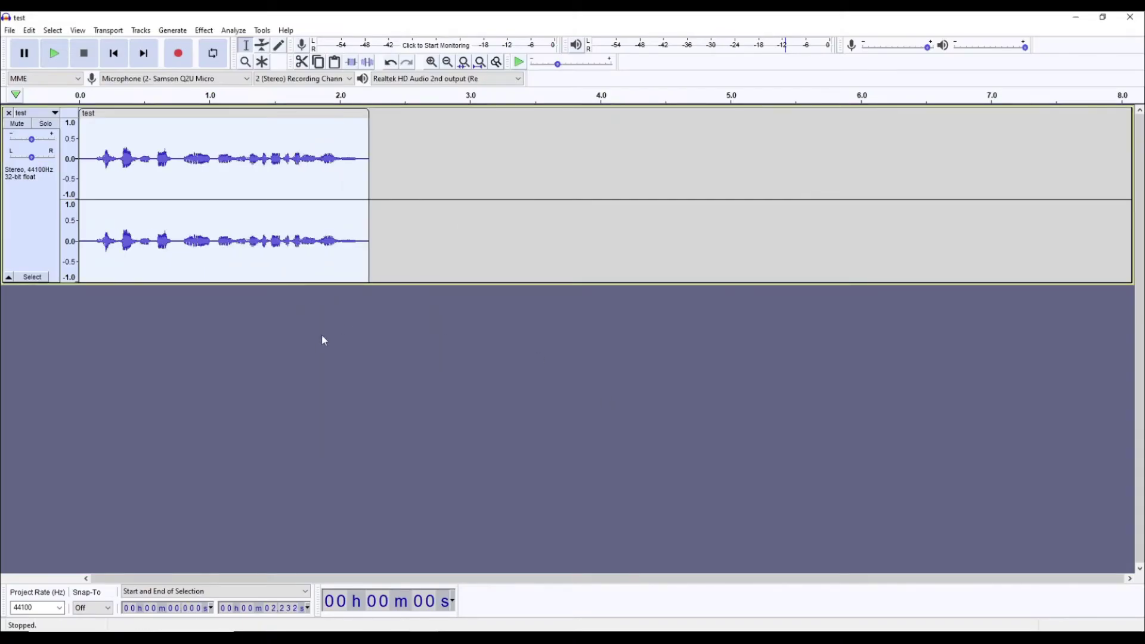
key(space)
- Slow down the selected clip using Change Tempo with a -50 percent change
click(204, 30)
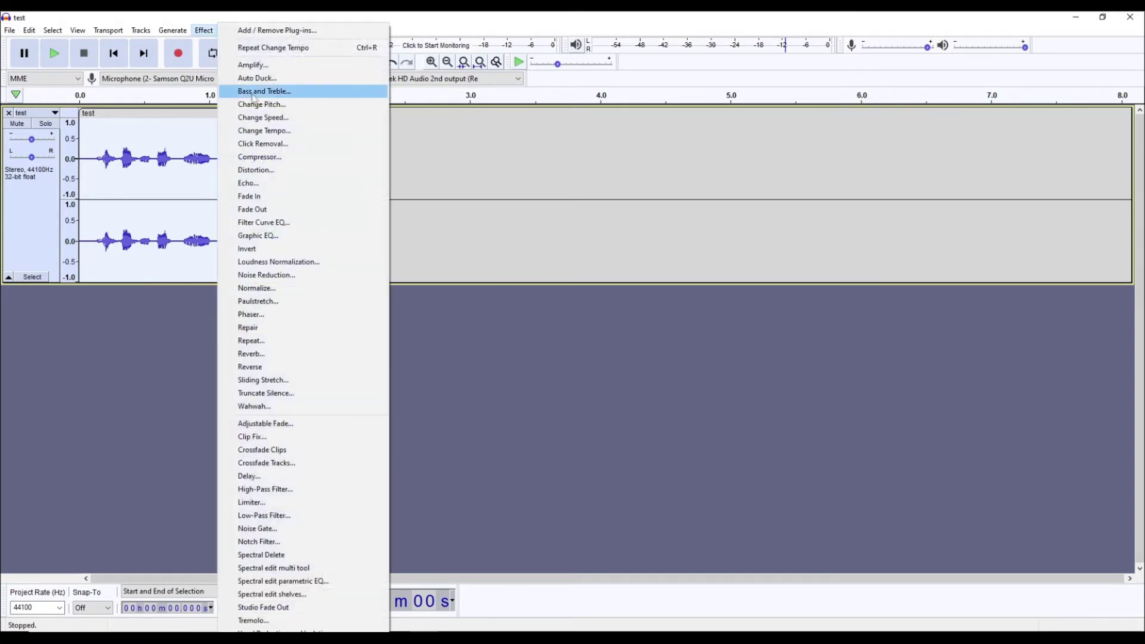
click(264, 130)
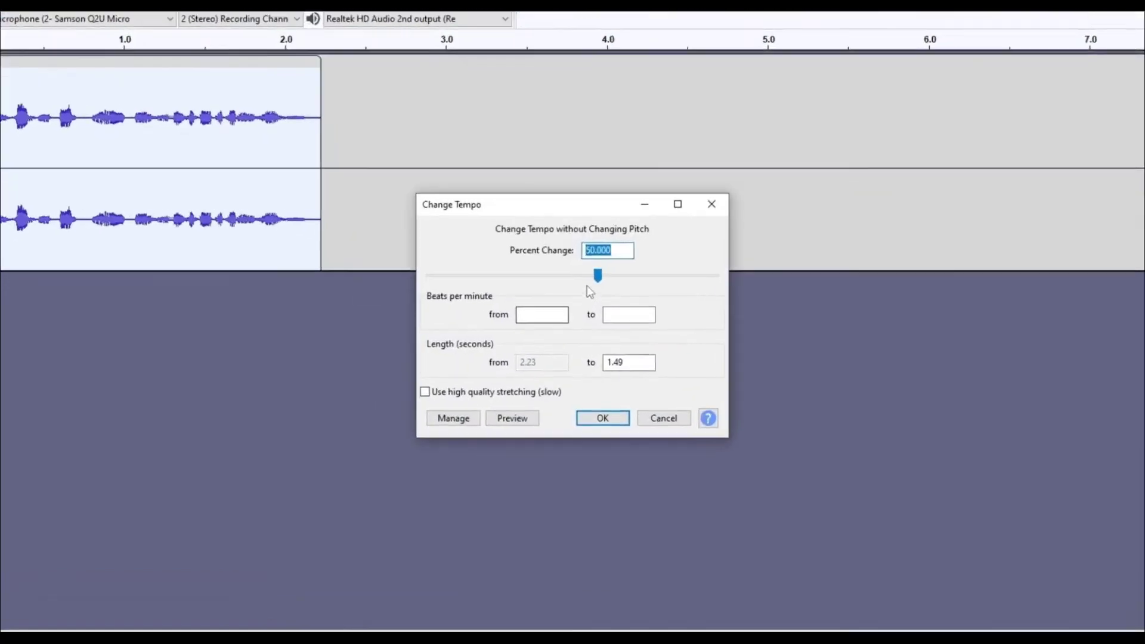
drag(611, 250, 447, 239)
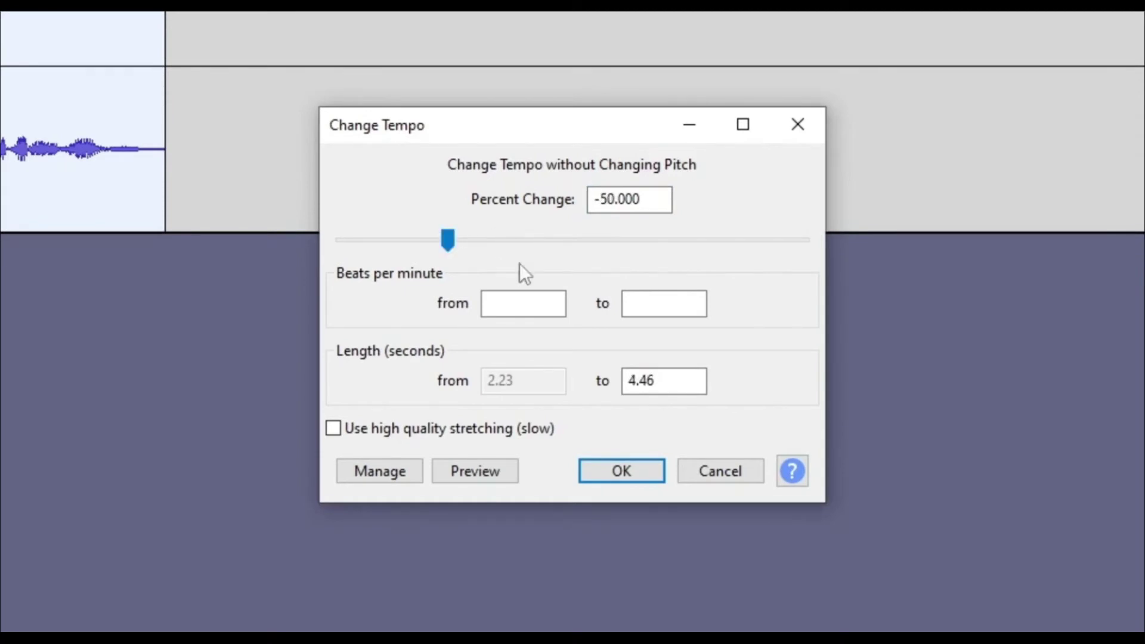
click(617, 471)
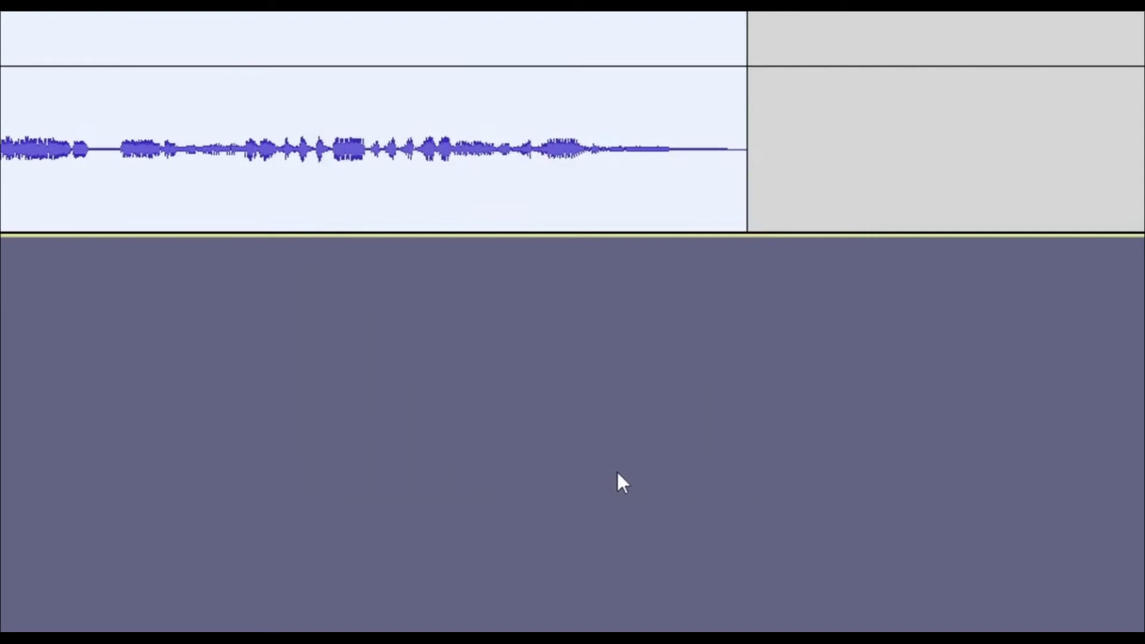
- Play back the slowed clip and undo all the tempo changes to restore the original audio
key(space)
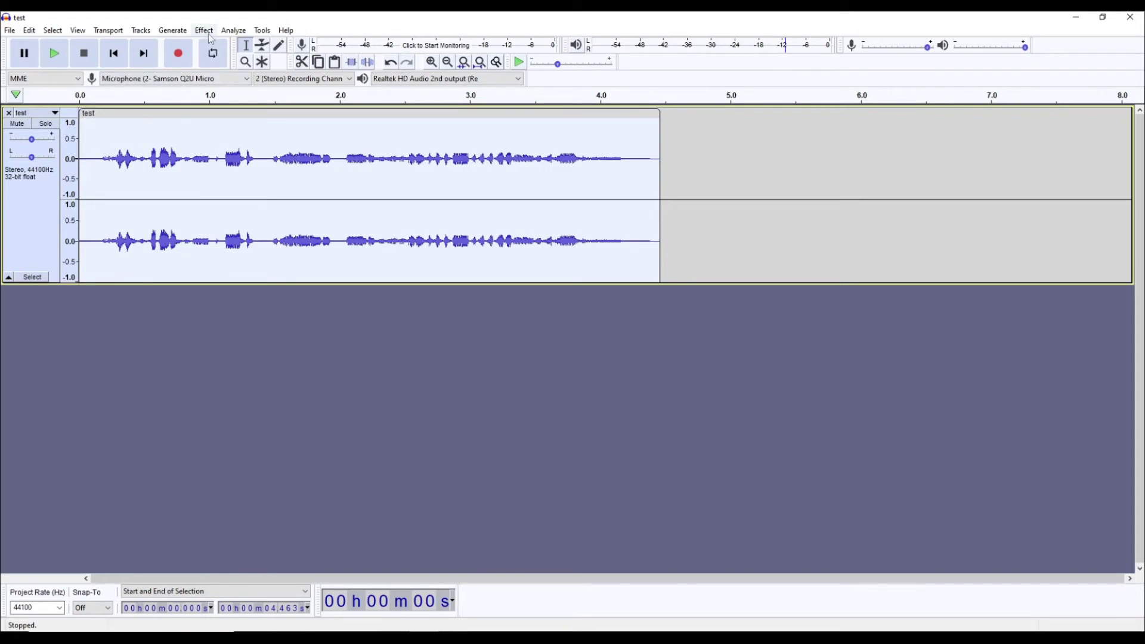
key(ctrl+z)
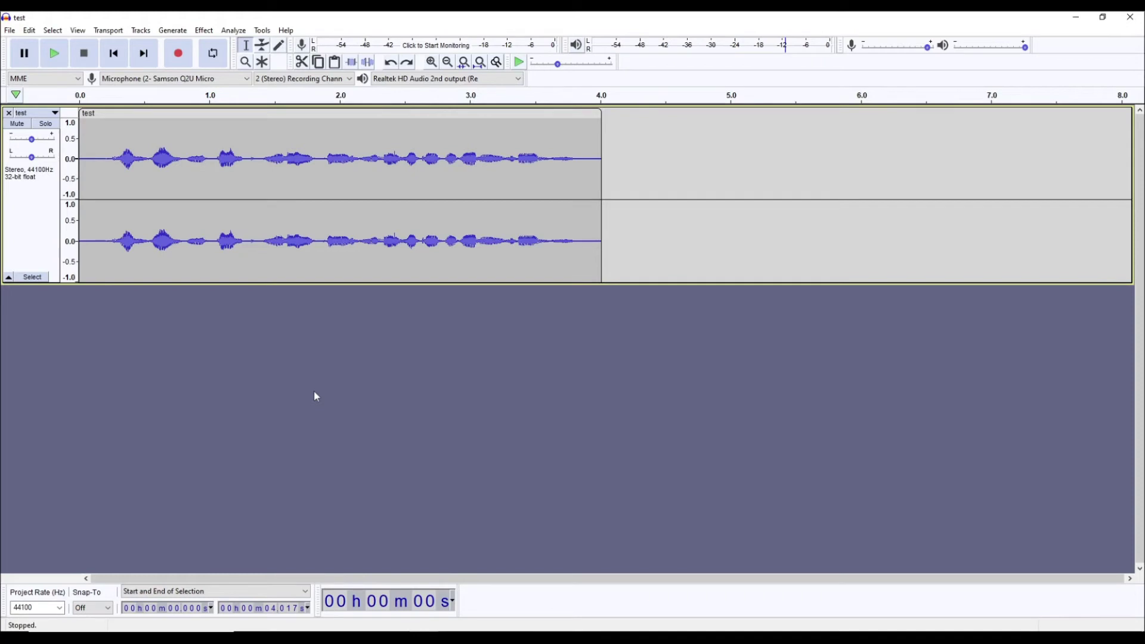
- Open Change Pitch for the whole test clip and try E as the target pitch before returning it to F
key(ctrl+a)
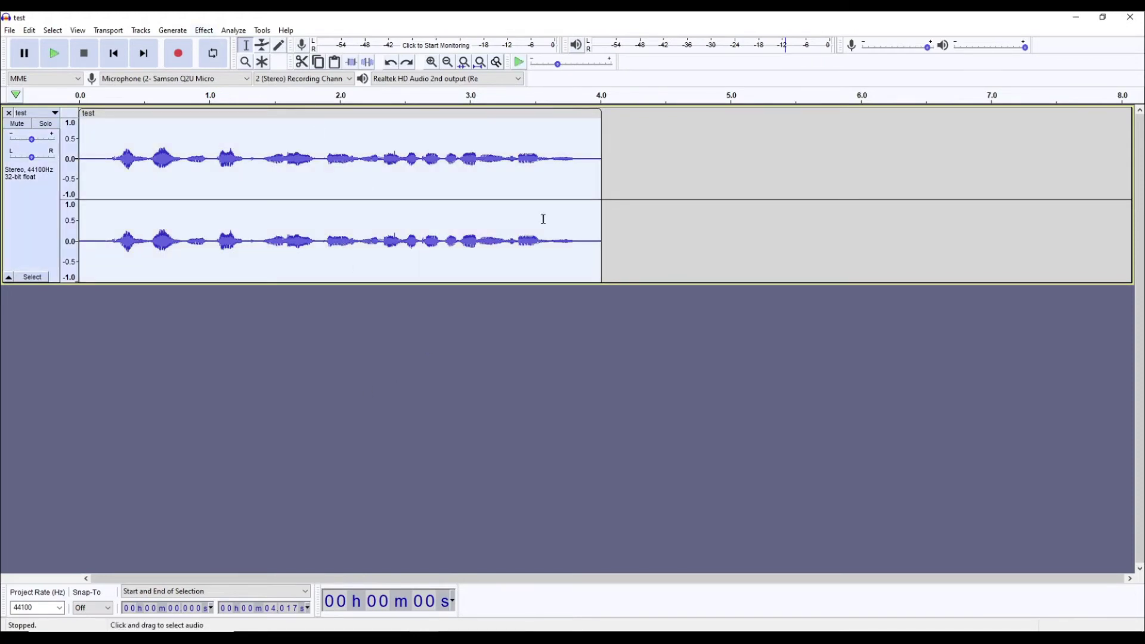
click(204, 30)
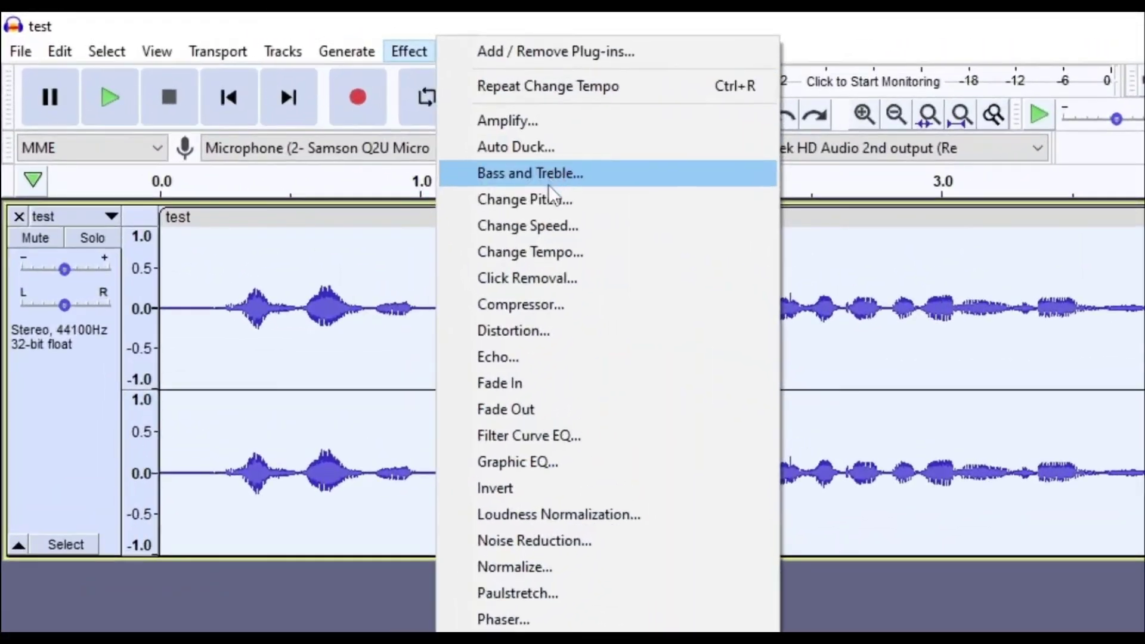
click(553, 199)
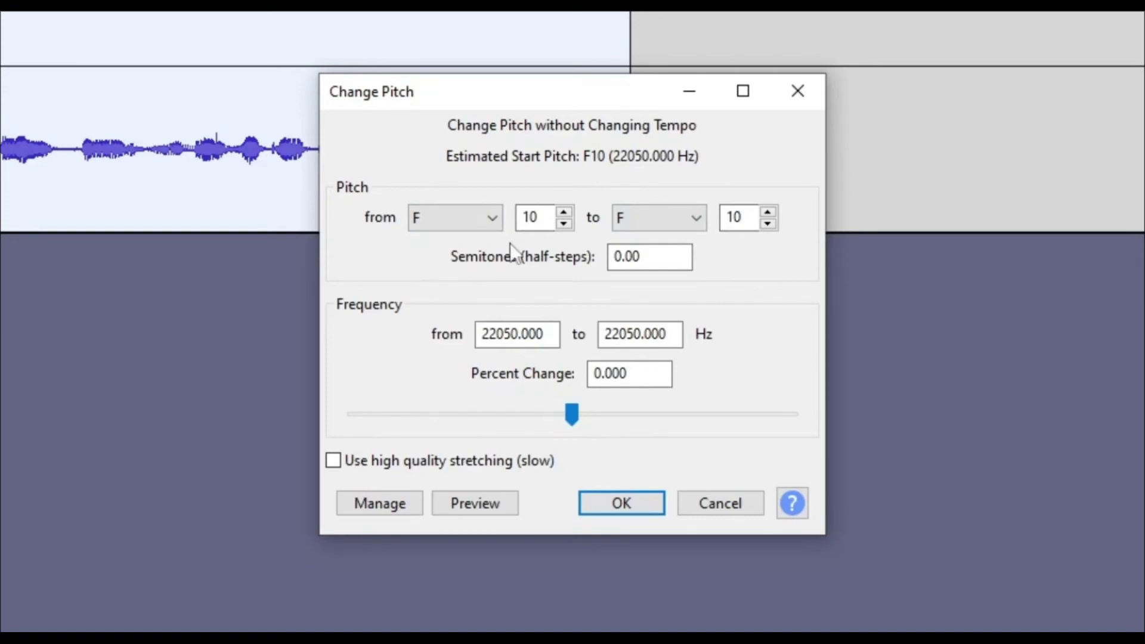
click(455, 218)
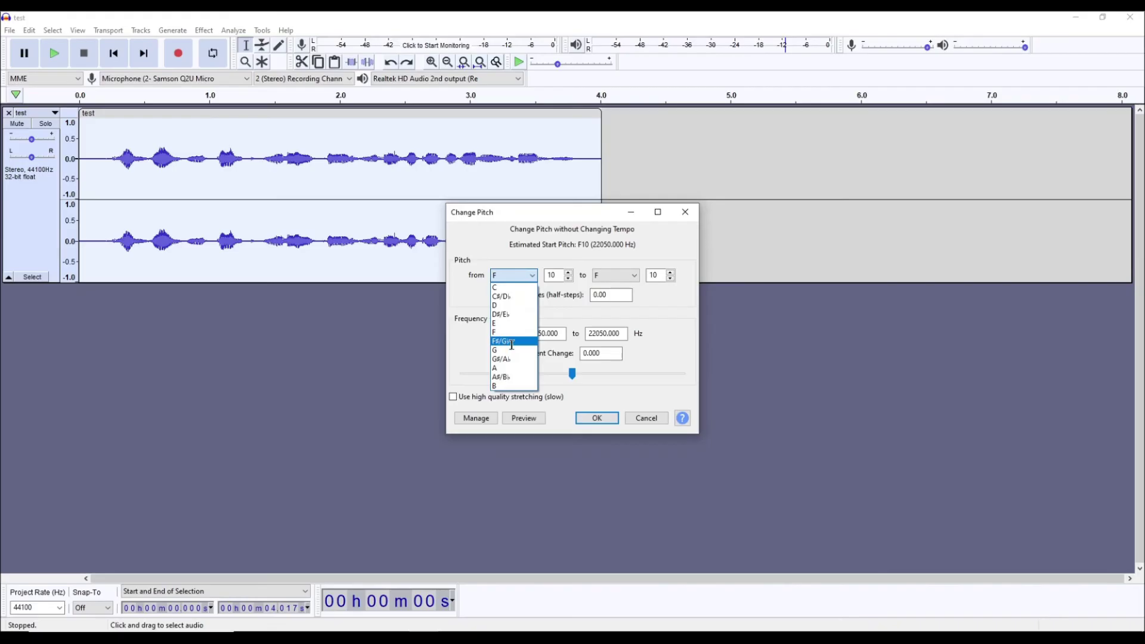
click(477, 289)
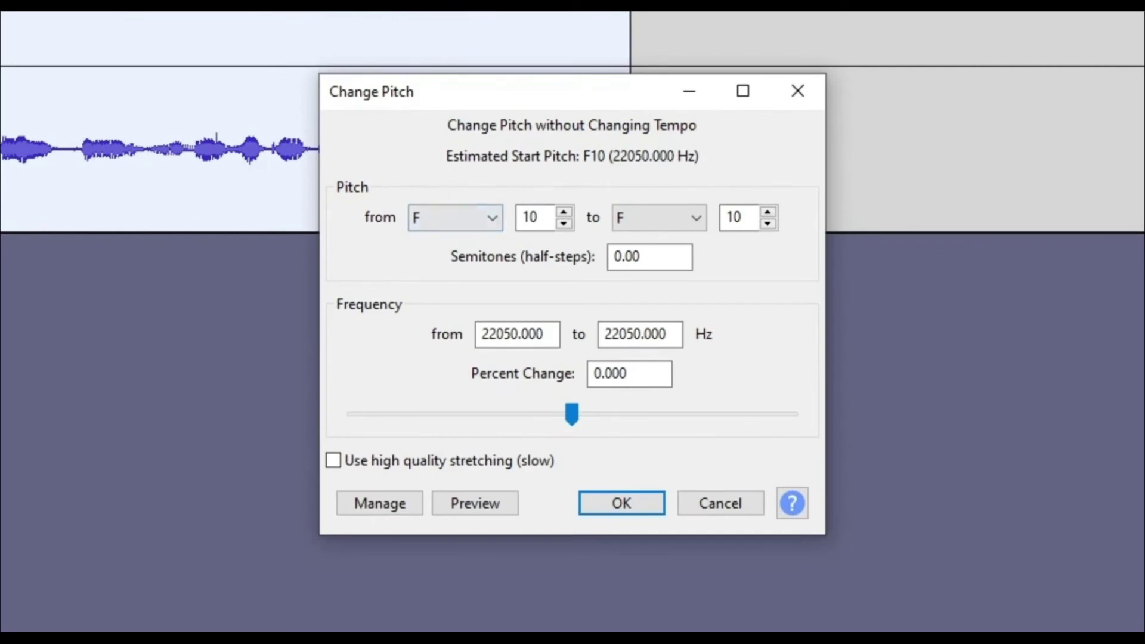
click(657, 216)
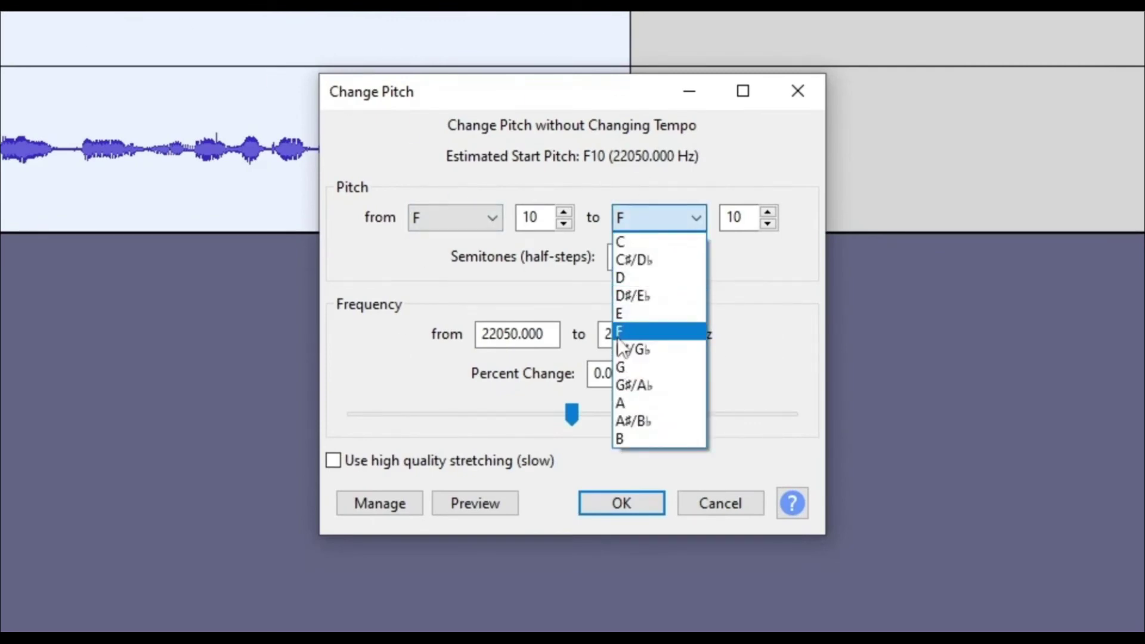
click(636, 312)
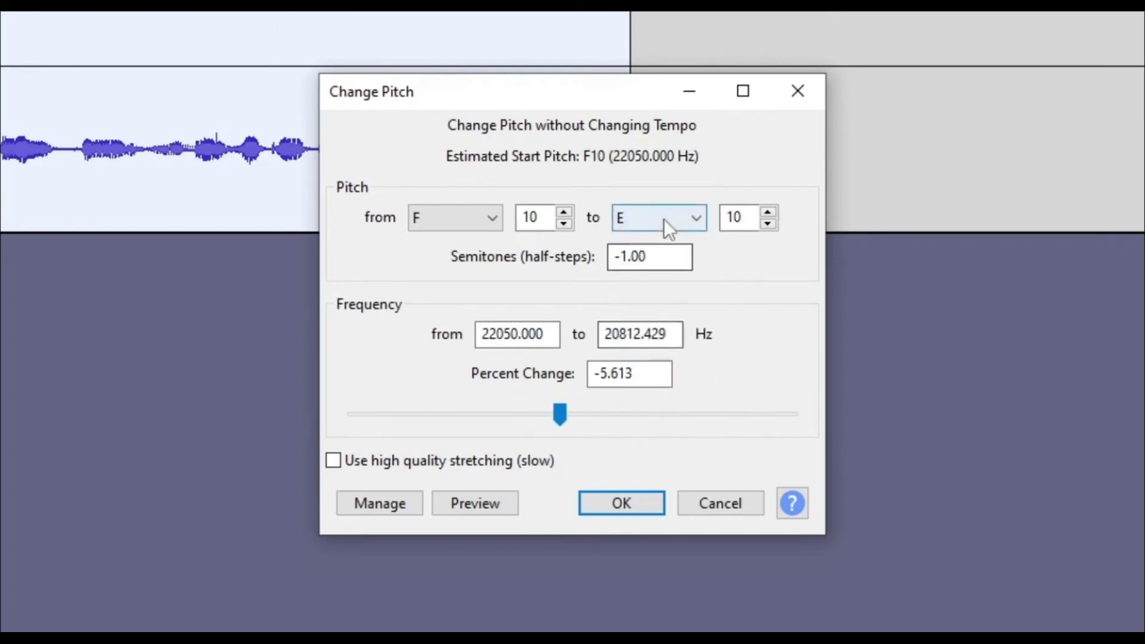
click(692, 218)
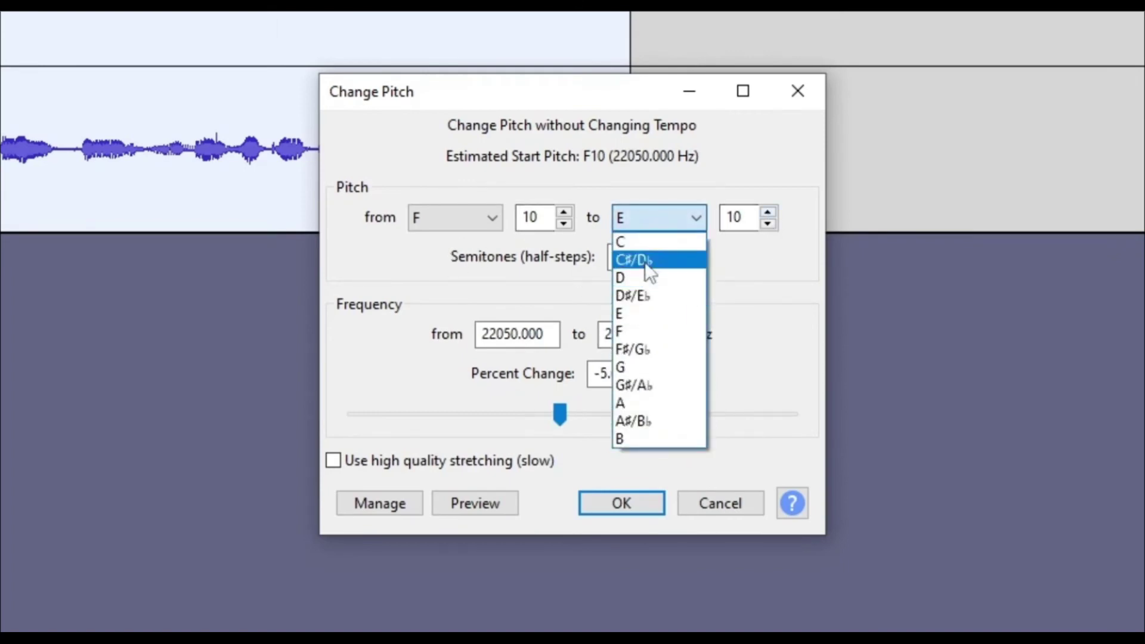
click(637, 330)
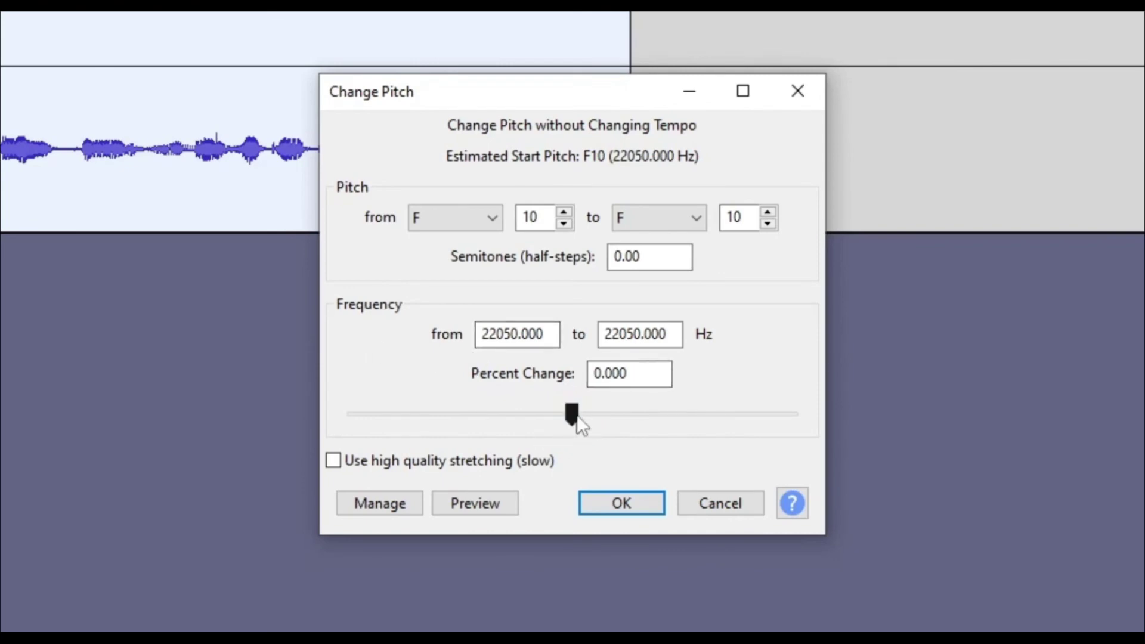
- Apply Change Pitch to the clip with a 22.641 percent change and play back the result
drag(568, 414, 591, 414)
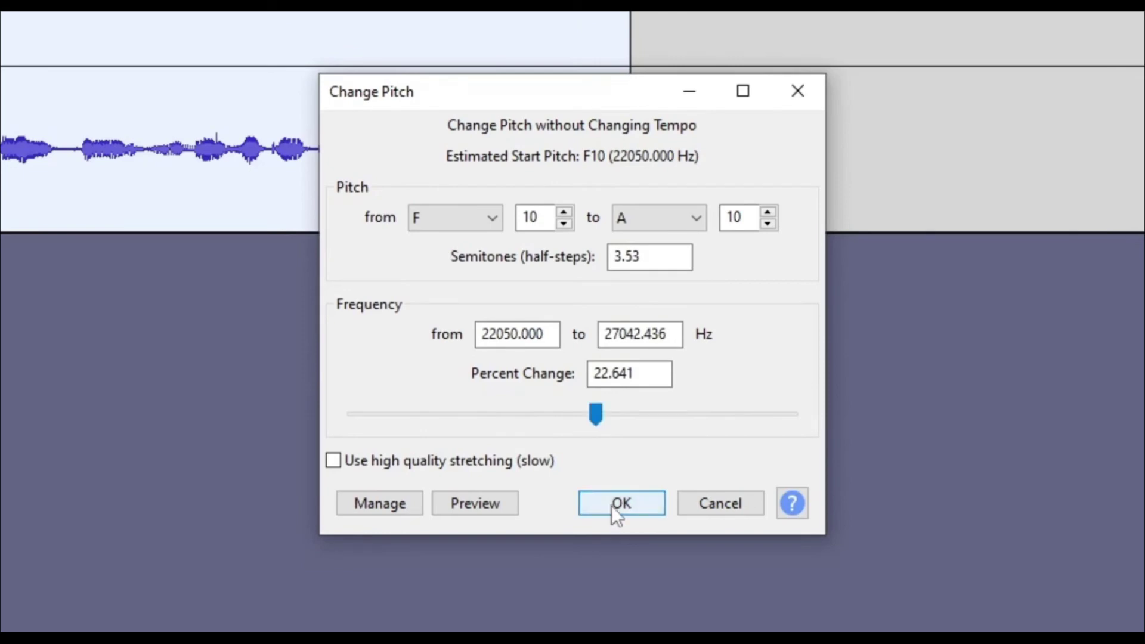
click(612, 505)
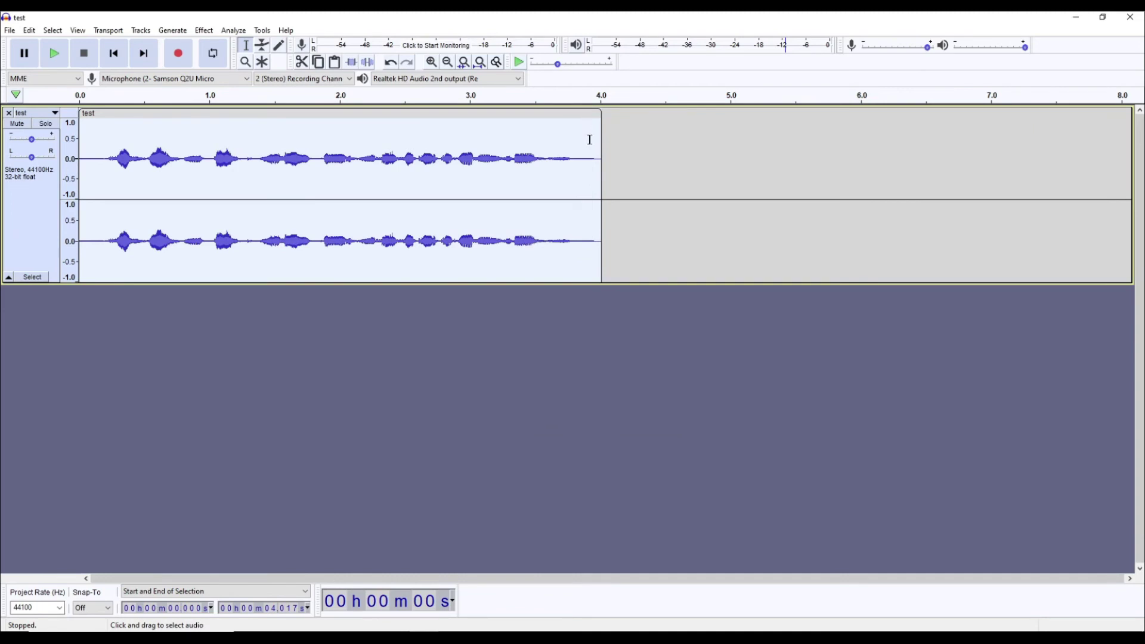
click(99, 162)
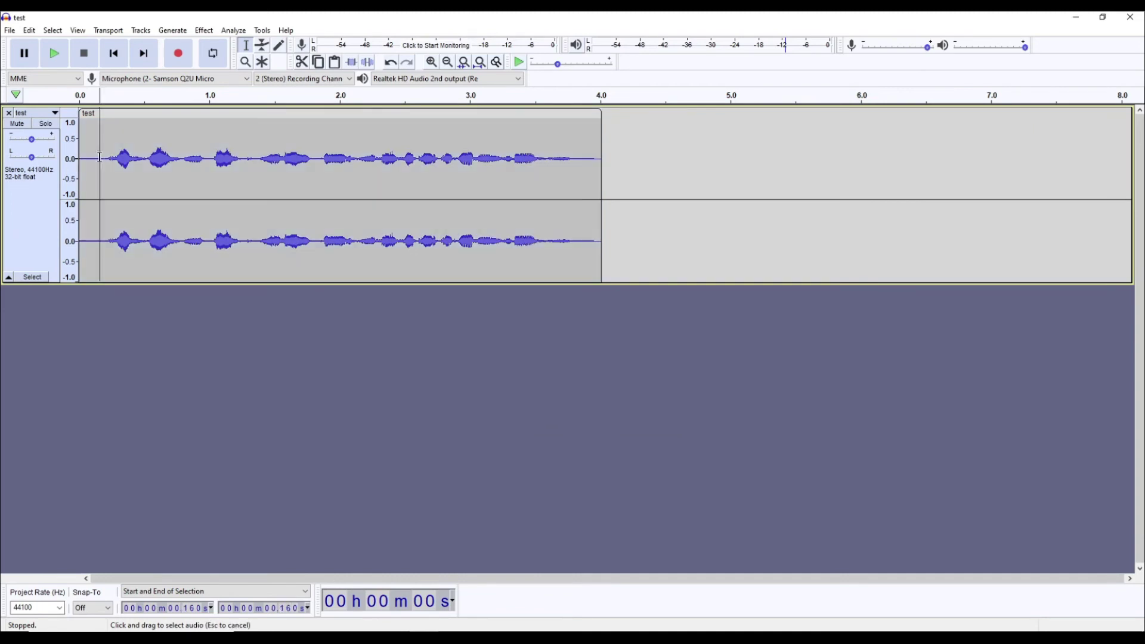
key(space)
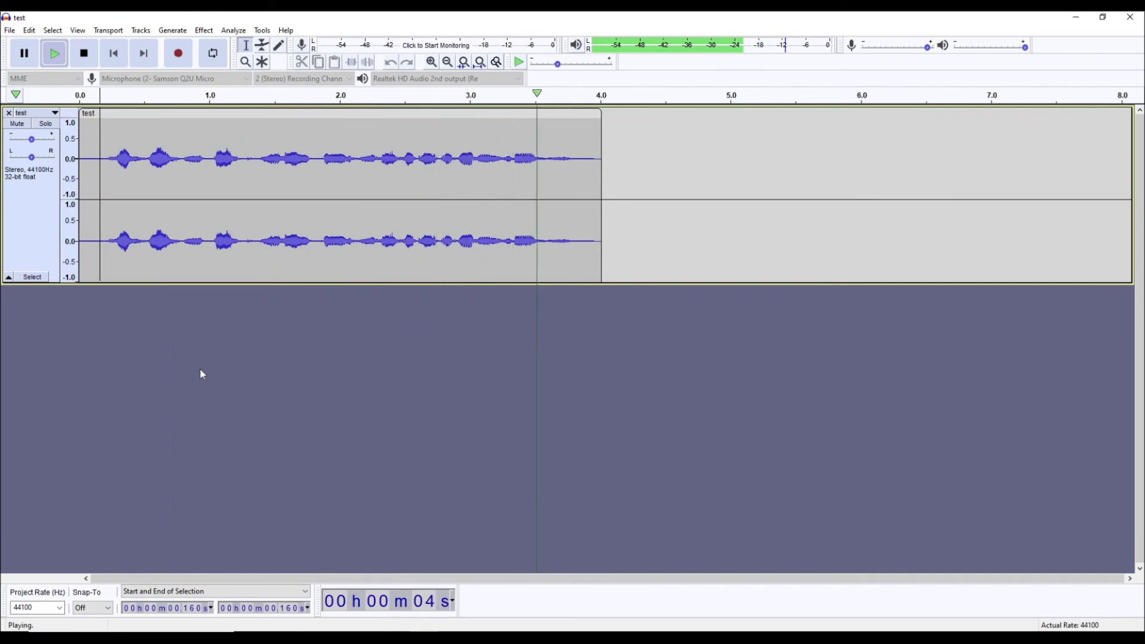
- Lower the whole clip's pitch using Change Pitch with a -40 percent change and play it back
click(204, 30)
click(257, 44)
click(204, 31)
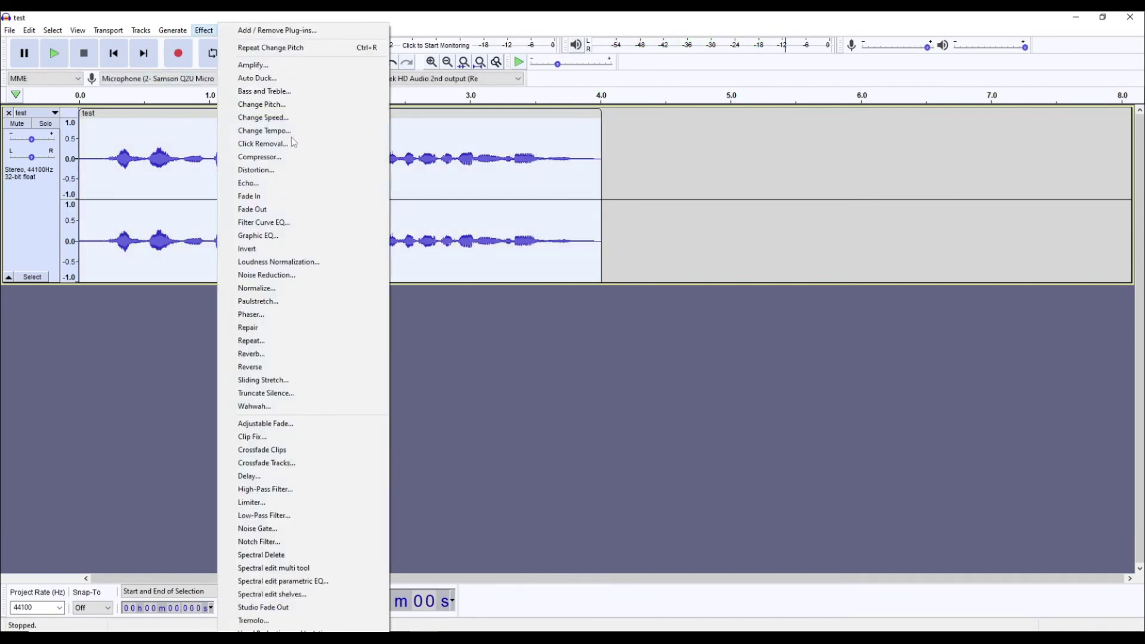
click(296, 107)
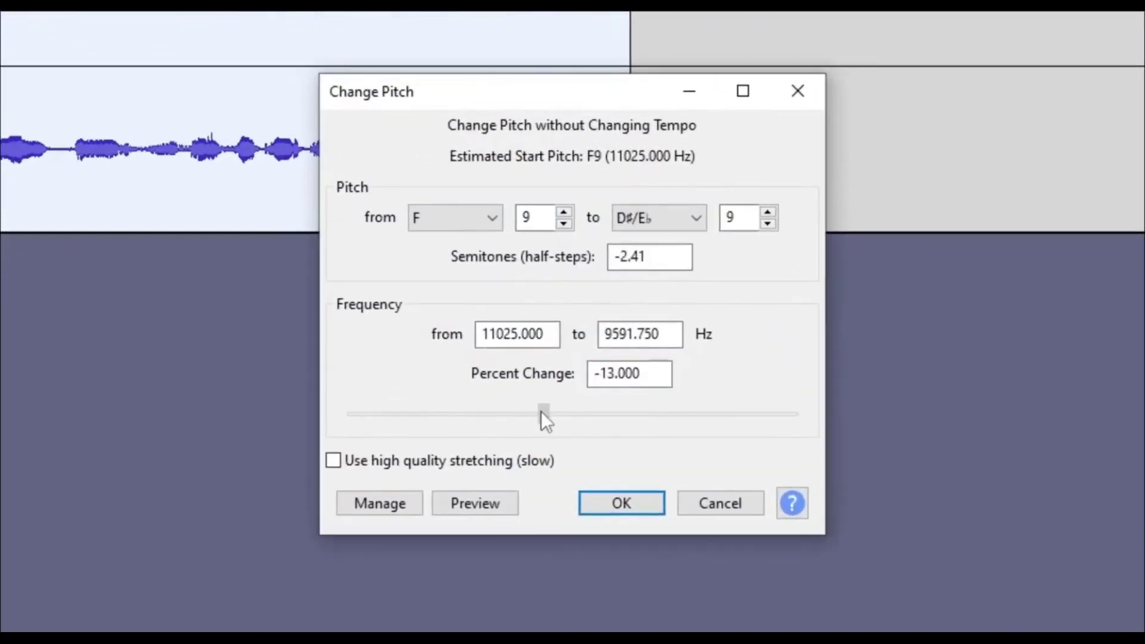
drag(543, 413, 484, 412)
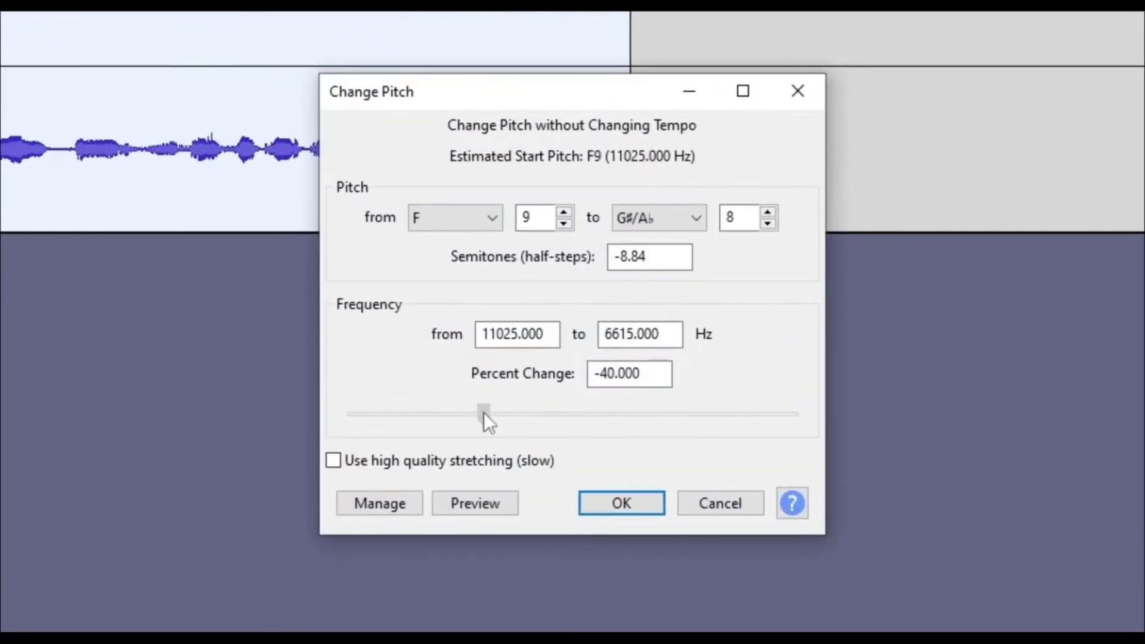
click(636, 498)
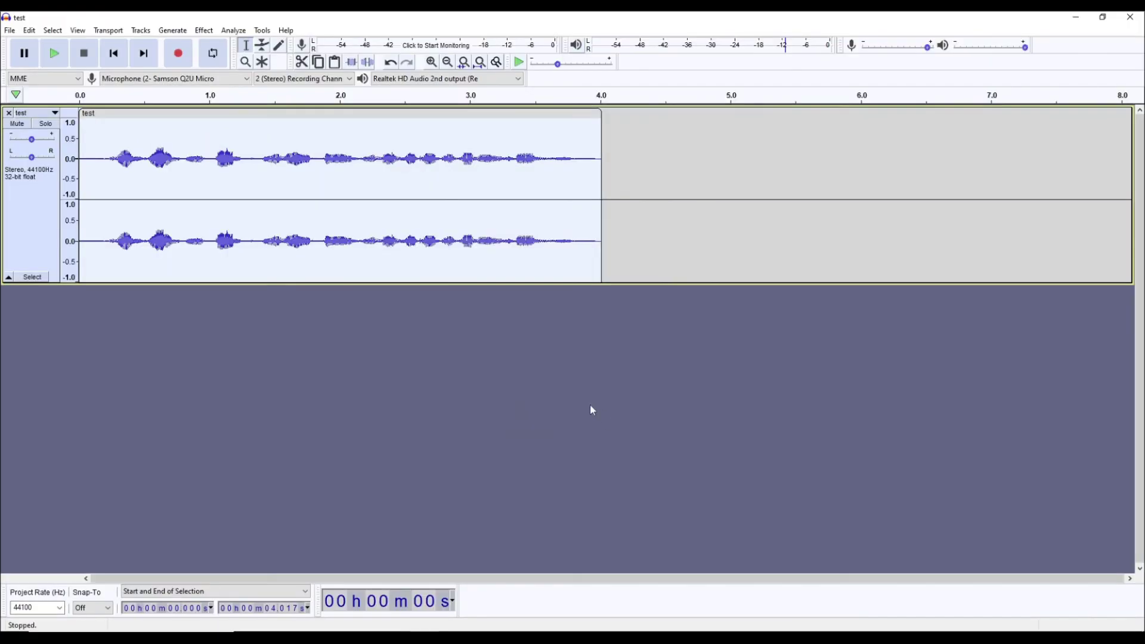
click(106, 169)
key(space)
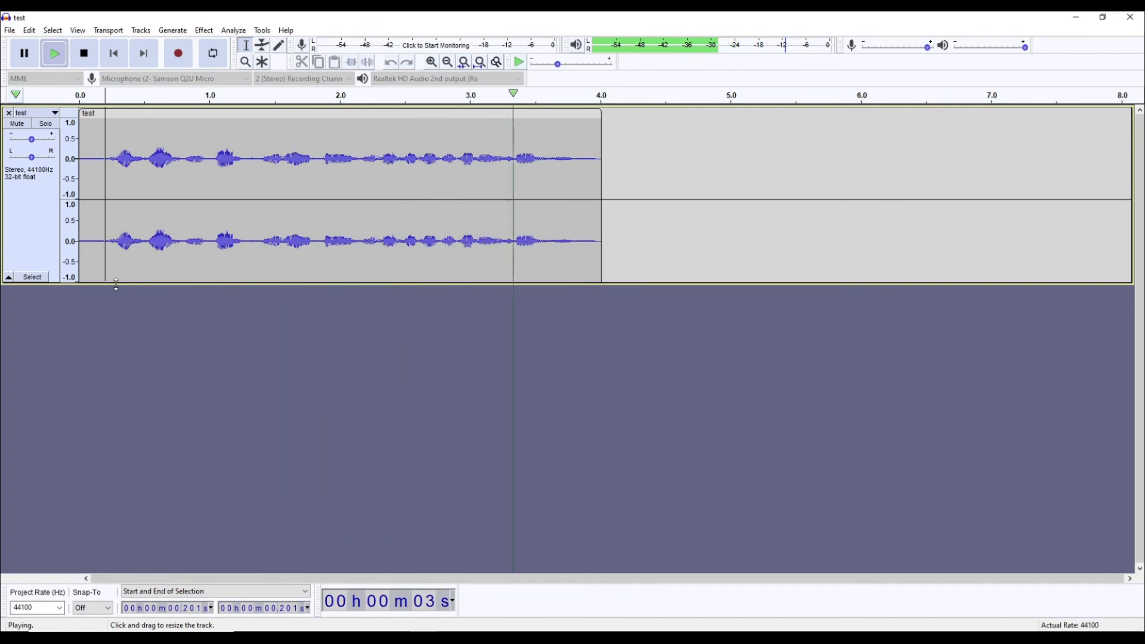
- Preview Change Pitch on the whole clip and apply the effect with a 6.072 percent change
click(204, 30)
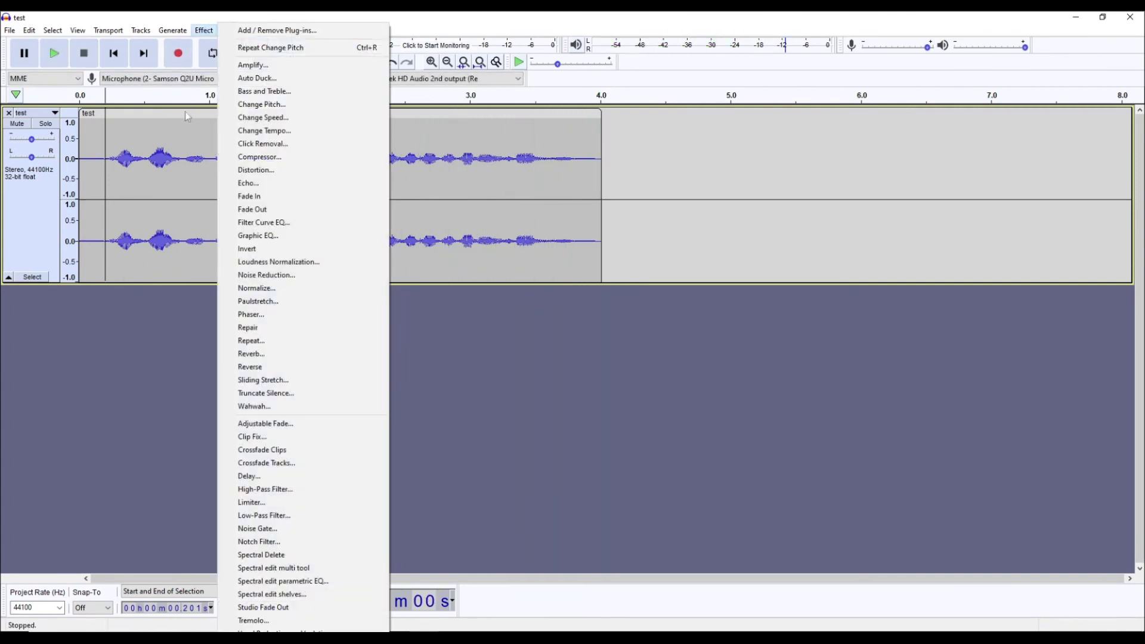
click(237, 102)
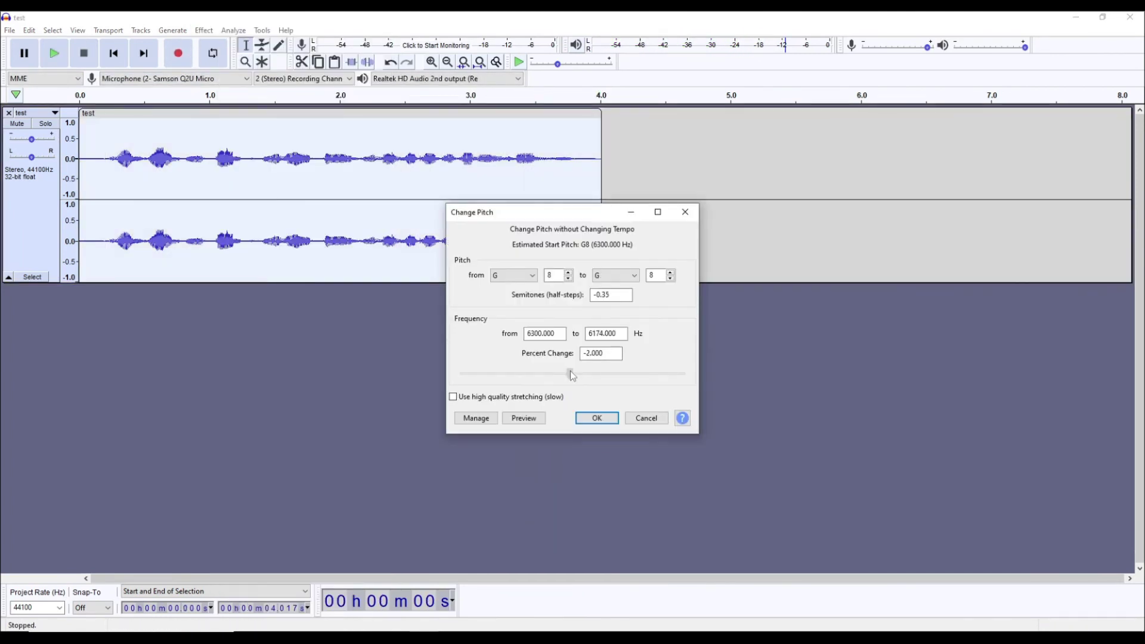
click(526, 419)
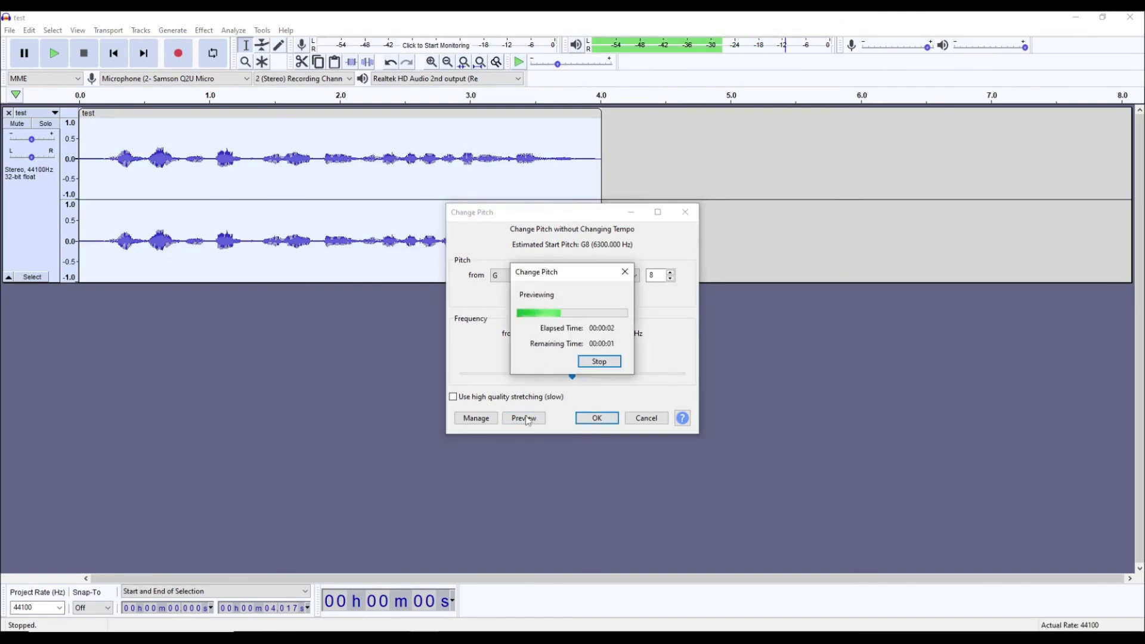
click(595, 362)
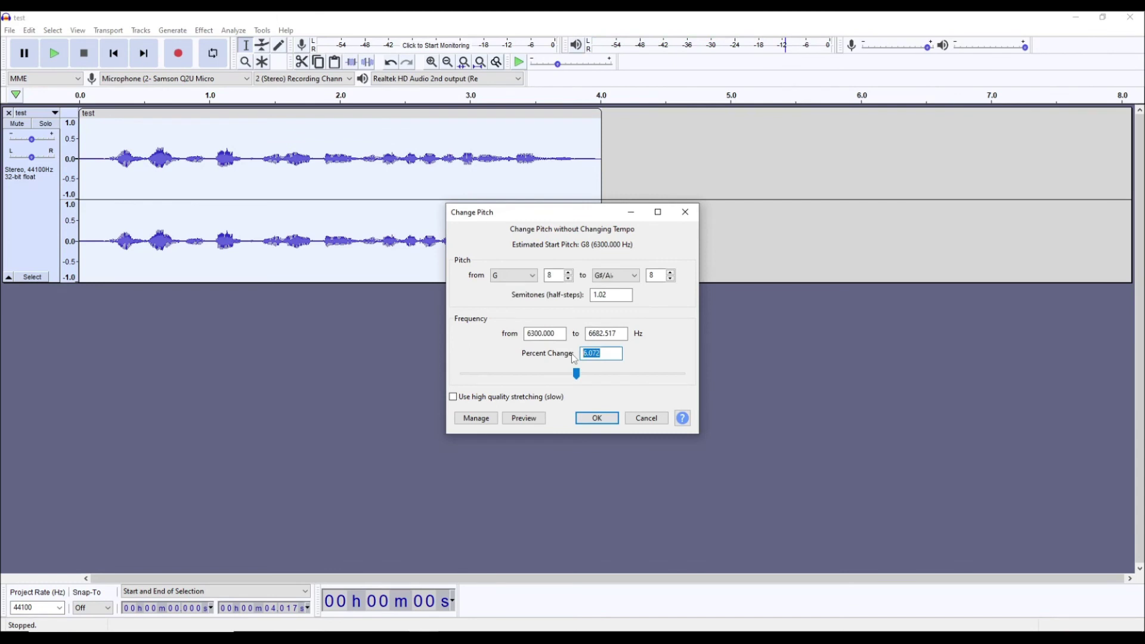
click(597, 418)
- Play back the clip with its original pitch and clear the selection
key(space)
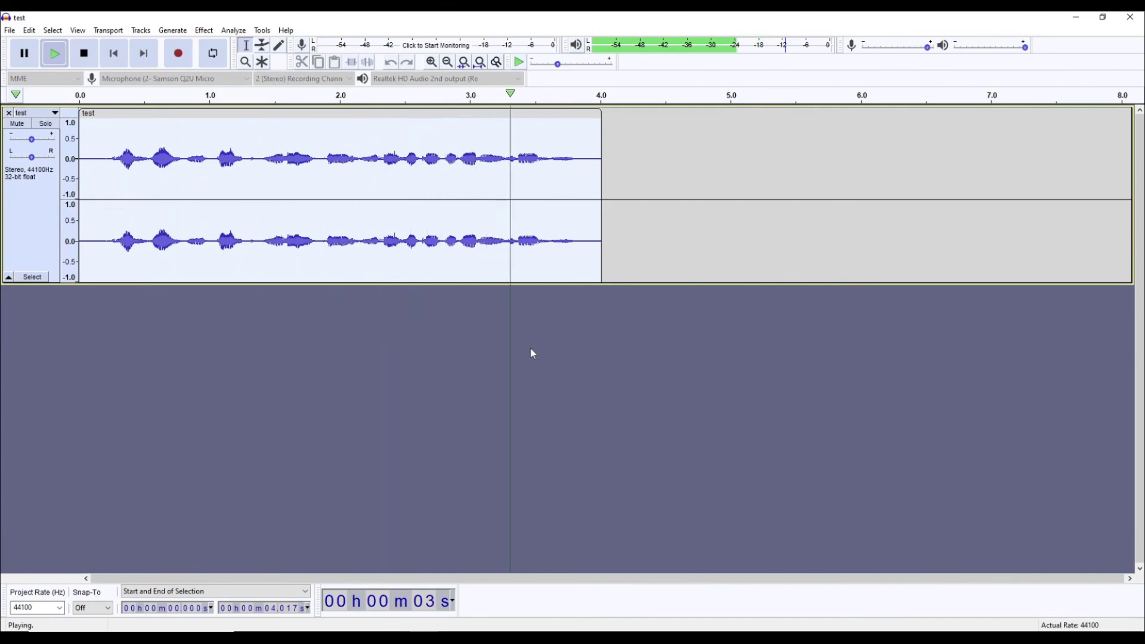
click(509, 387)
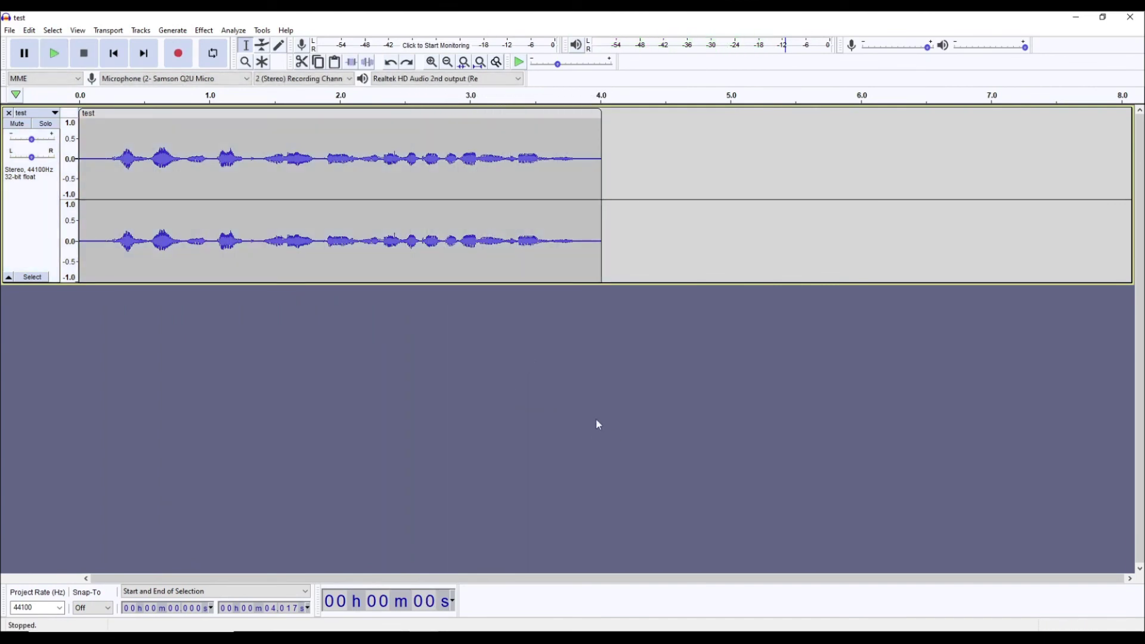